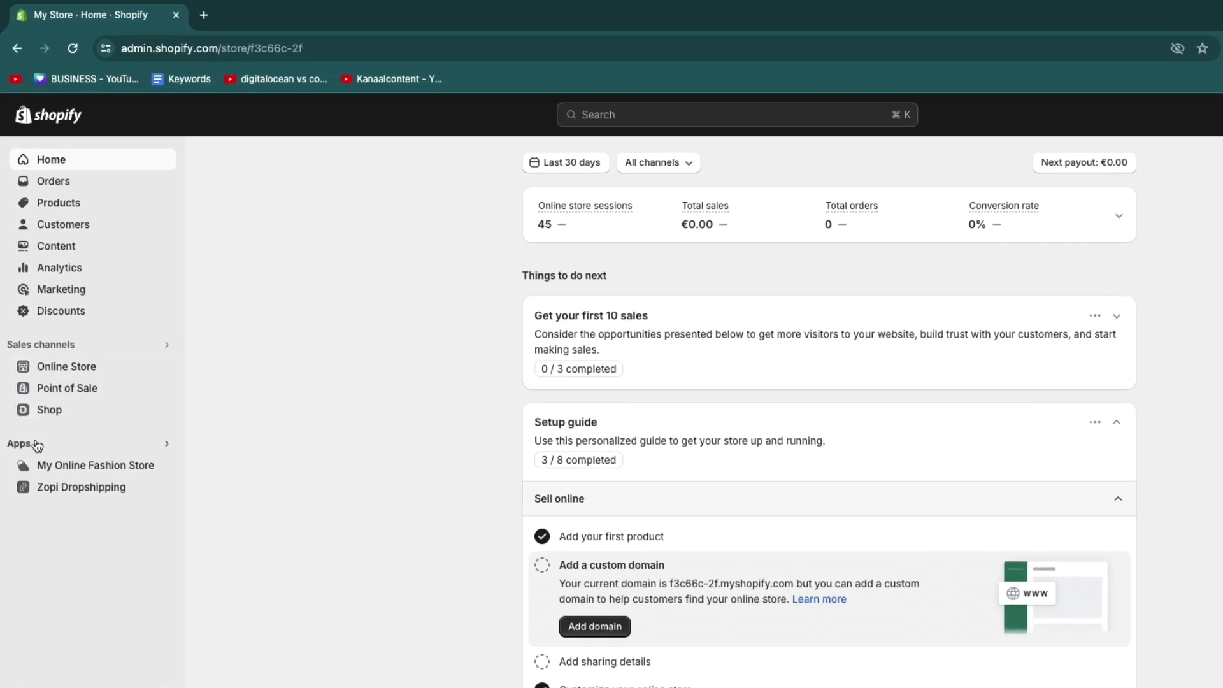
Go from Apps to the Shopify App Store and search for 'sell music'
click(30, 364)
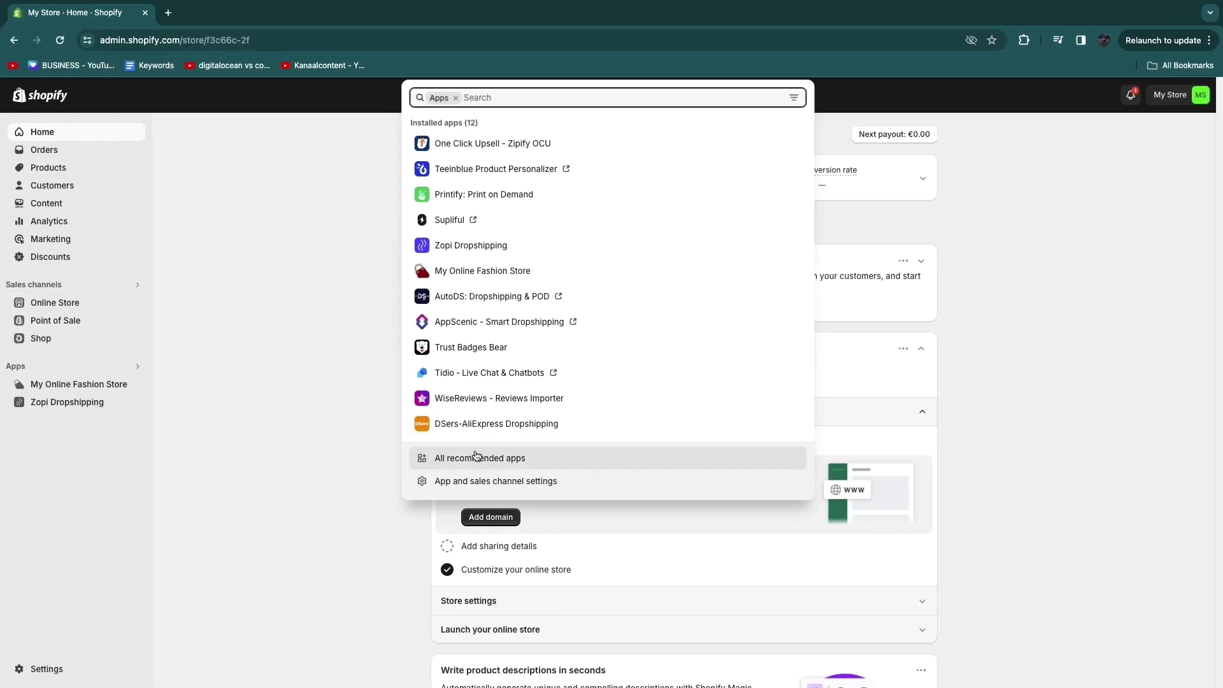
click(456, 458)
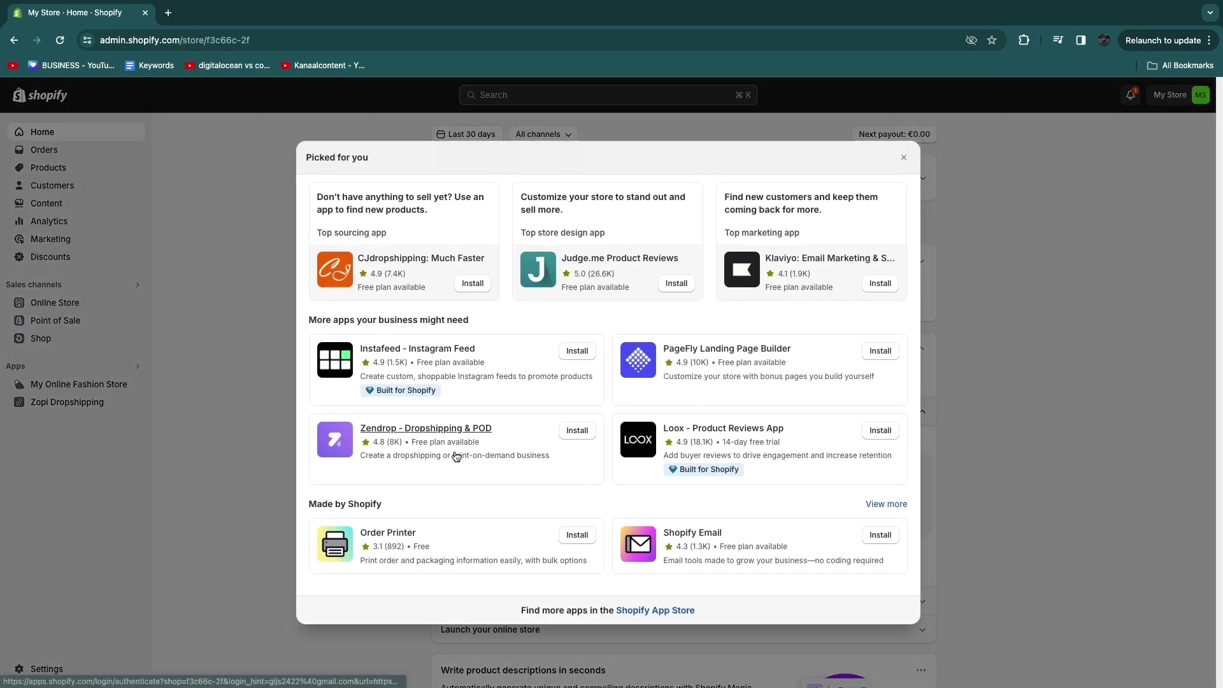
click(645, 611)
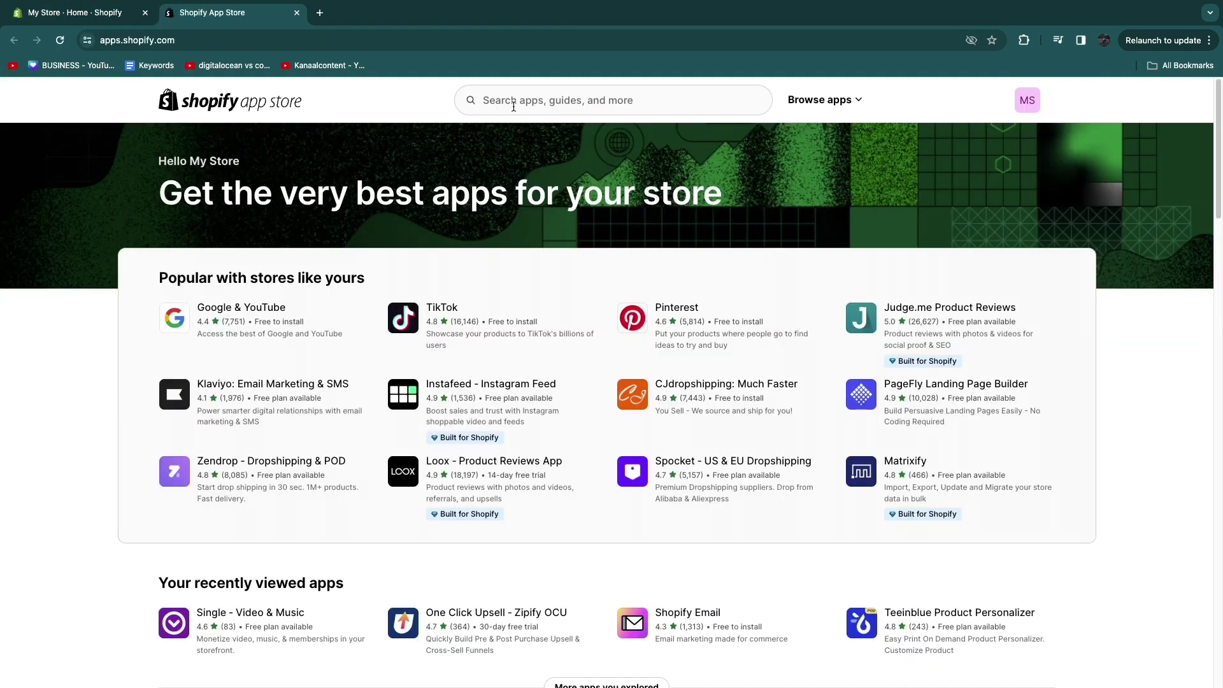
click(513, 103)
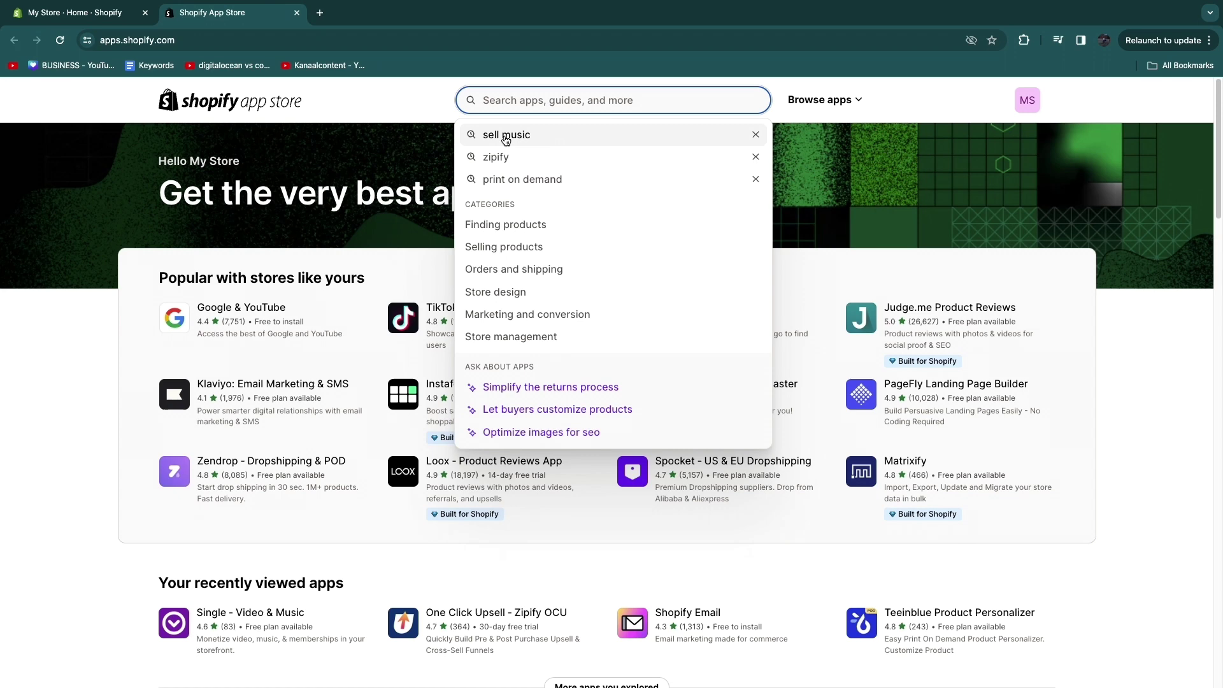
click(549, 135)
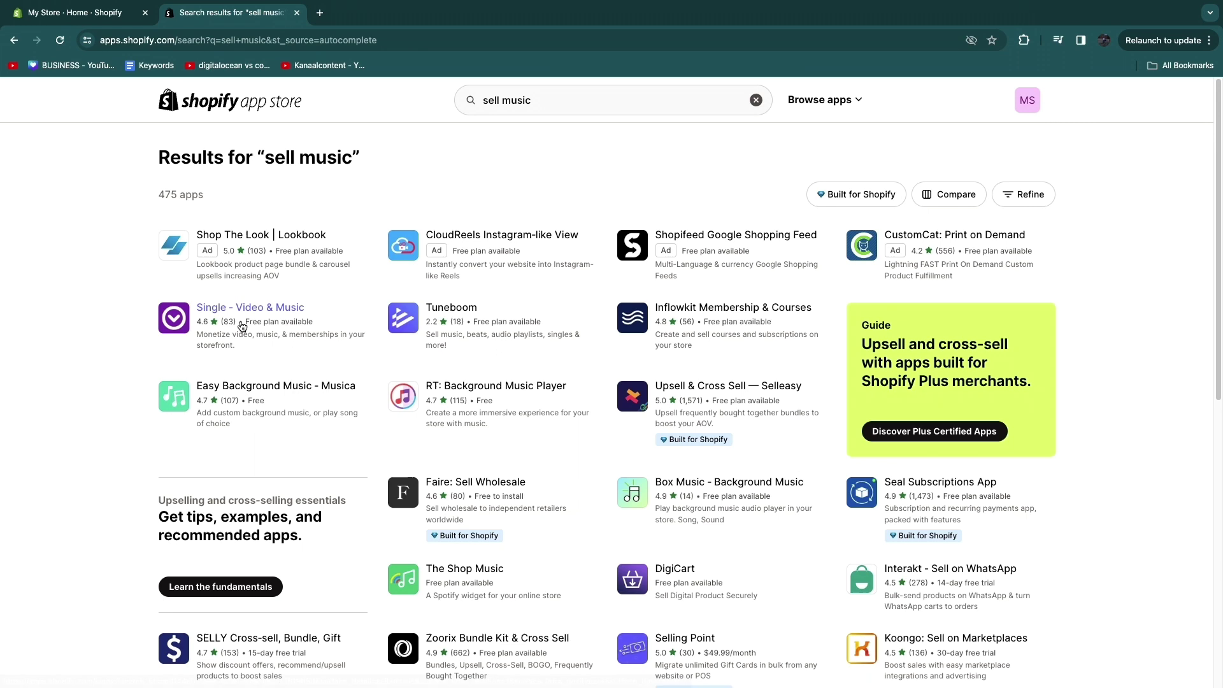
Open the Single - Video & Music listing and review its Sell Music feature and screenshot
drag(239, 328, 314, 330)
click(185, 338)
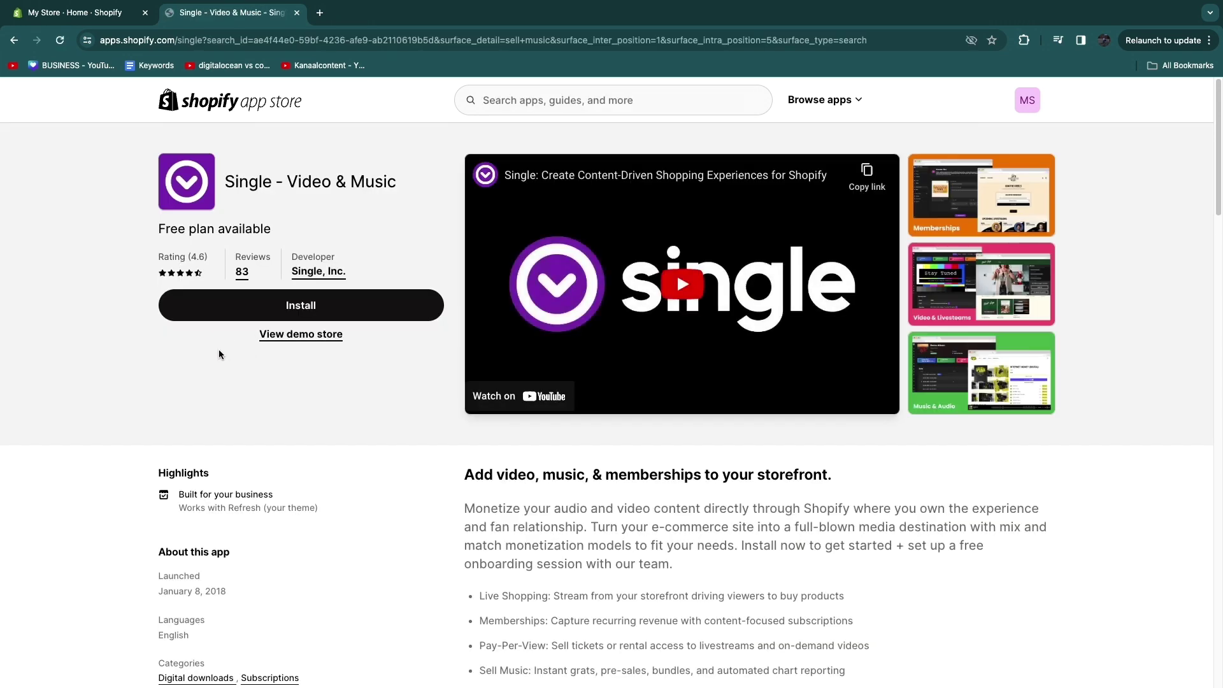
scroll(136, 349, down, 3)
drag(463, 299, 797, 291)
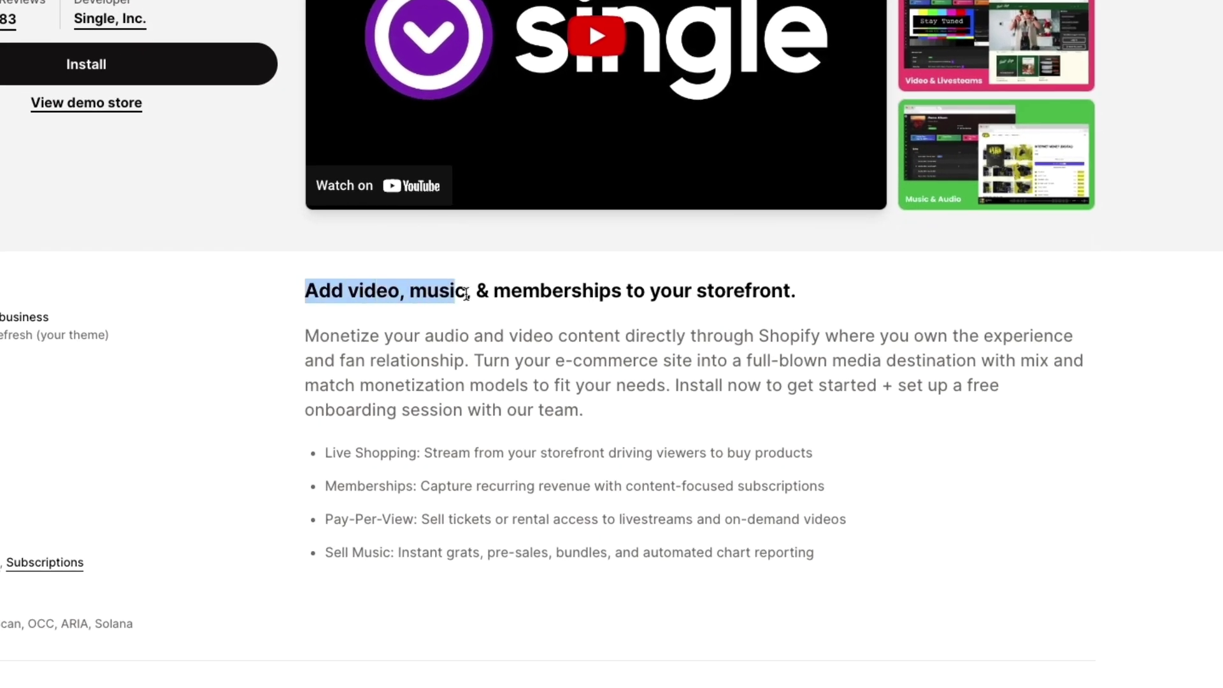
click(281, 335)
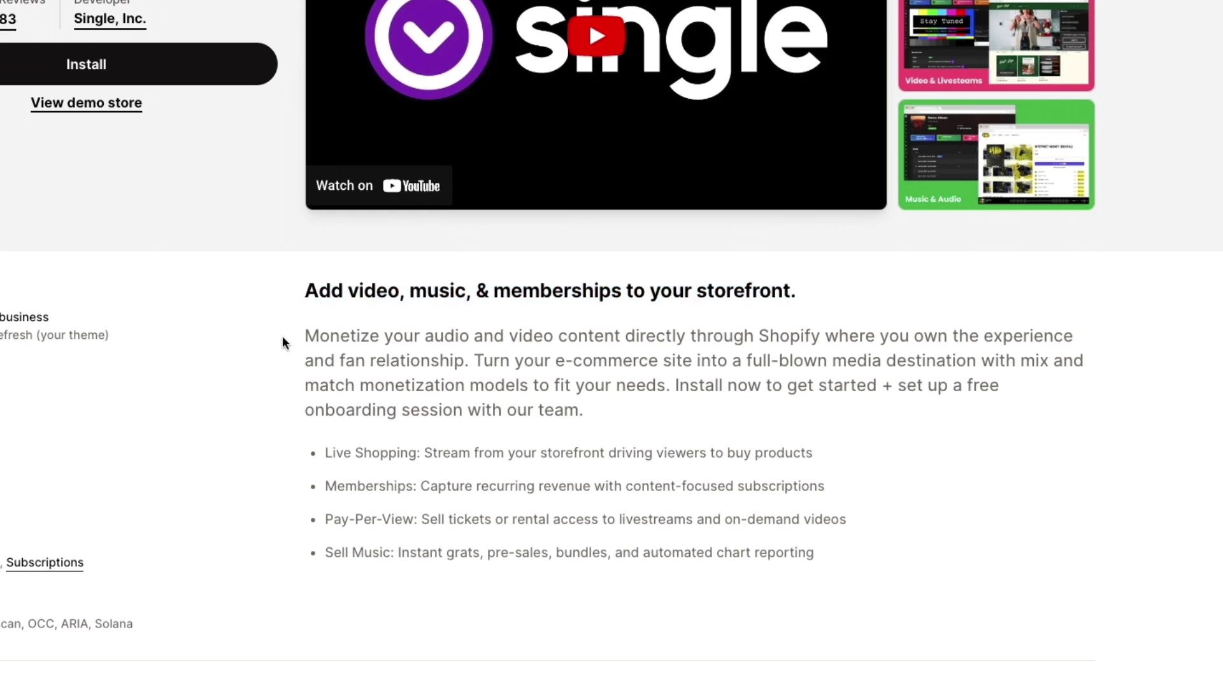
scroll(293, 350, down, 2)
drag(327, 410, 853, 414)
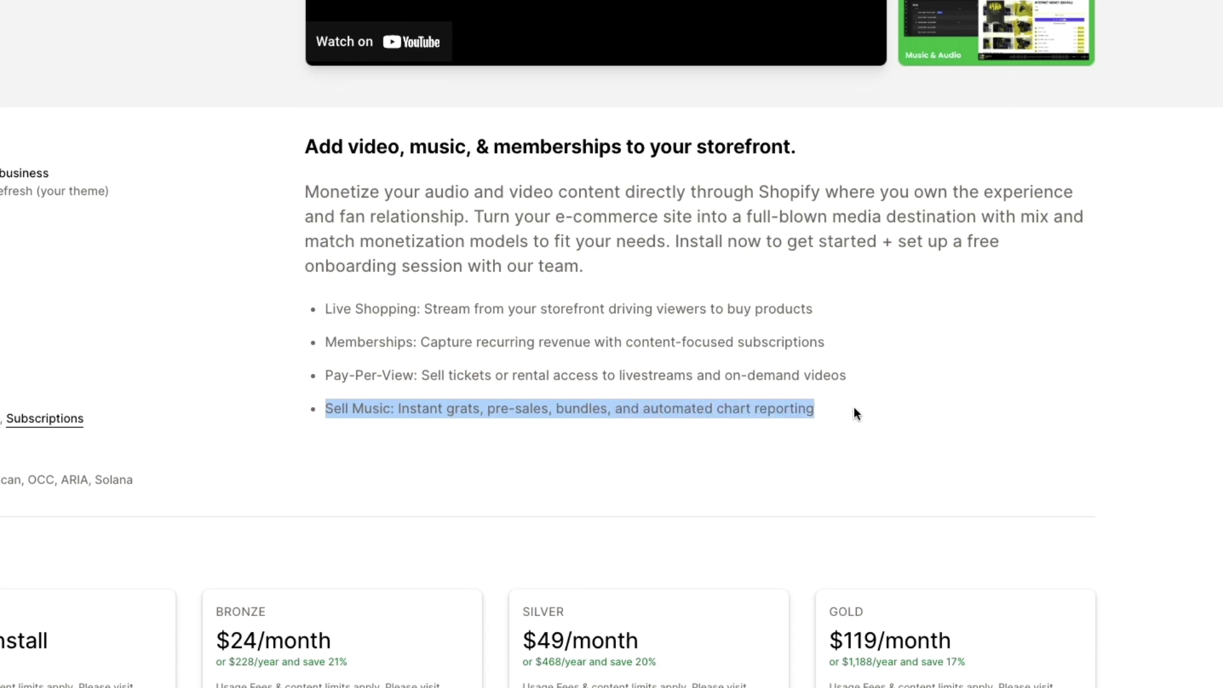
click(854, 407)
click(997, 32)
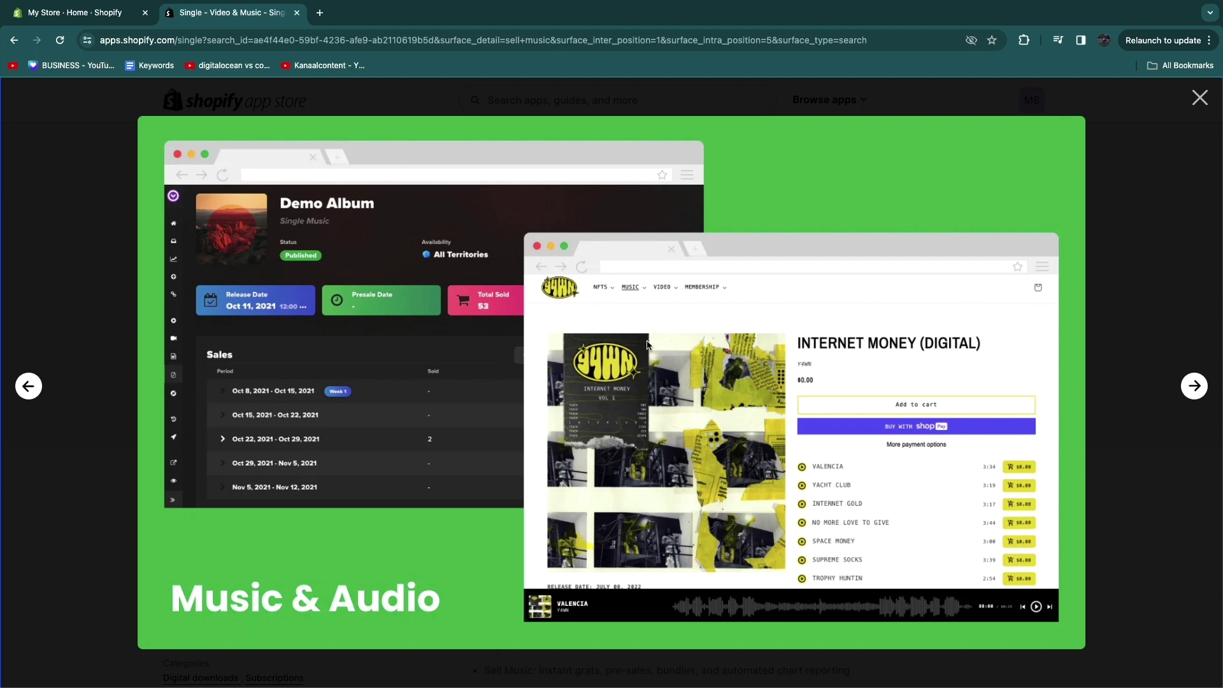
click(1178, 188)
Review Single's pricing: the free plan and its Digital Music Sales & Downloads feature
scroll(253, 464, down, 8)
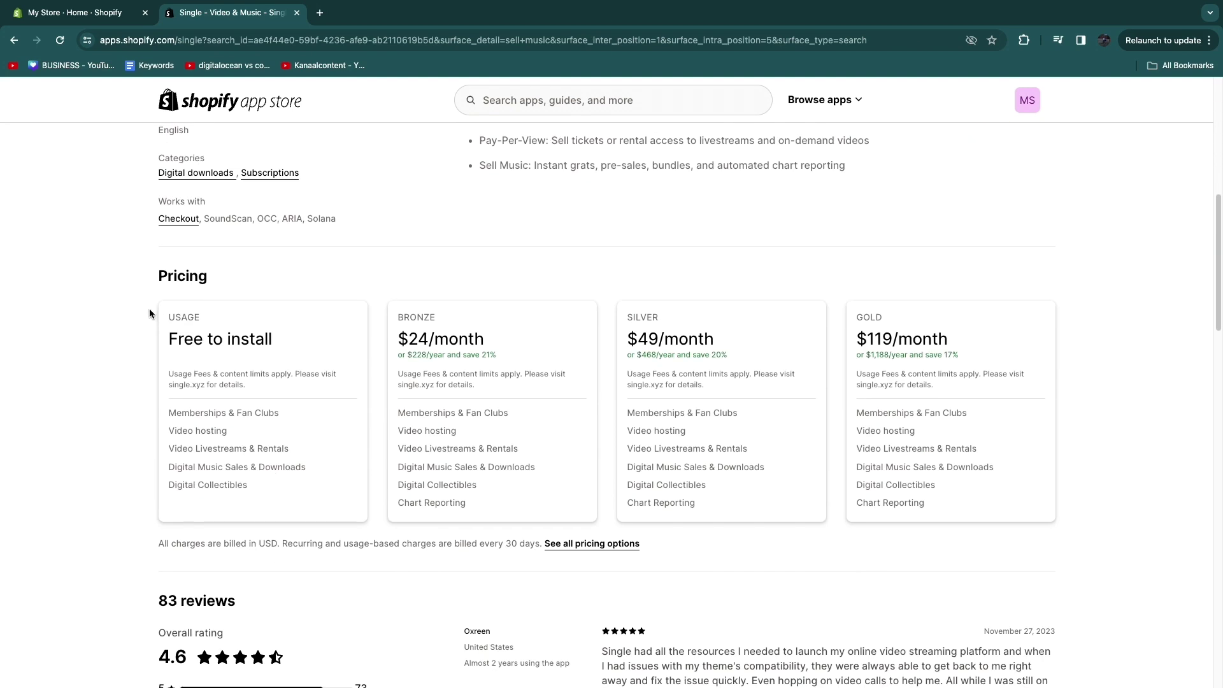
drag(169, 340, 307, 353)
click(297, 354)
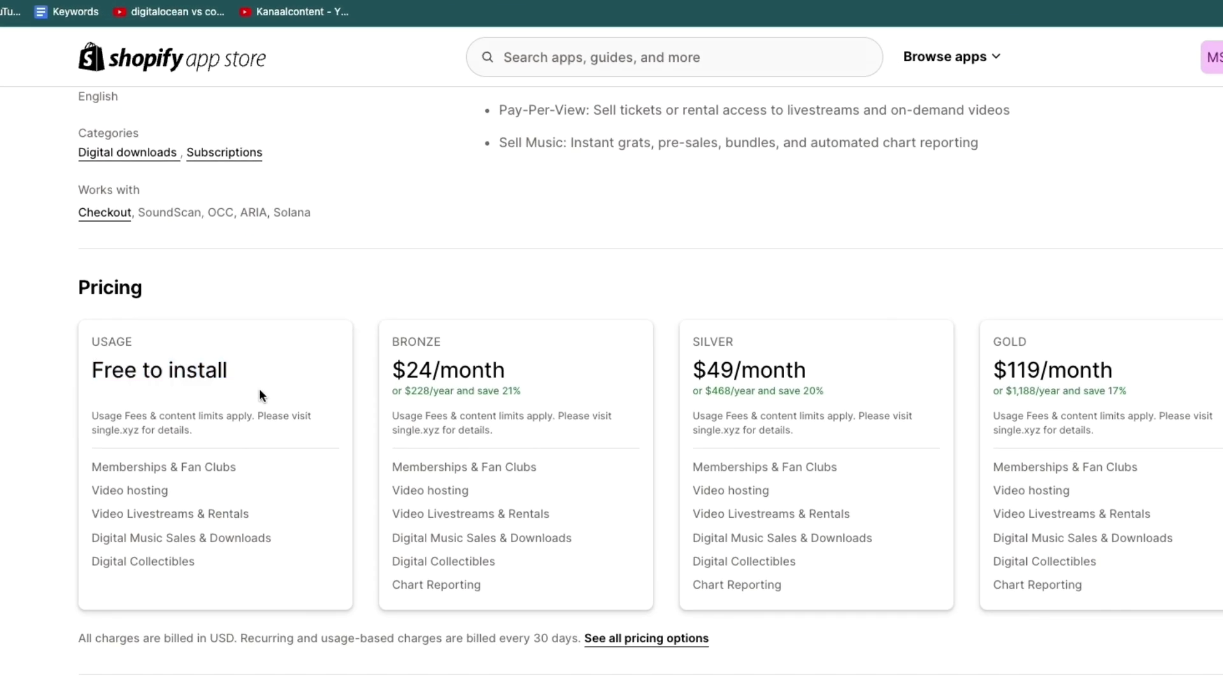
drag(101, 467, 298, 465)
triple_click(112, 490)
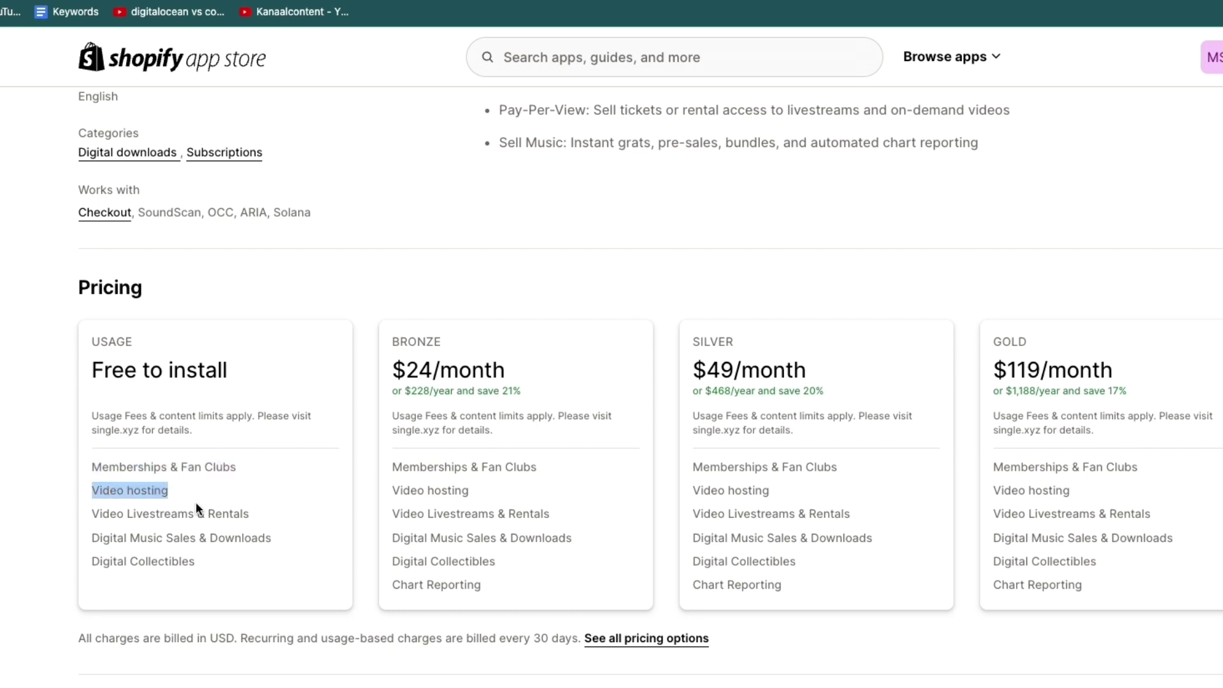
triple_click(92, 515)
drag(94, 540, 311, 547)
drag(93, 561, 188, 557)
drag(94, 537, 310, 547)
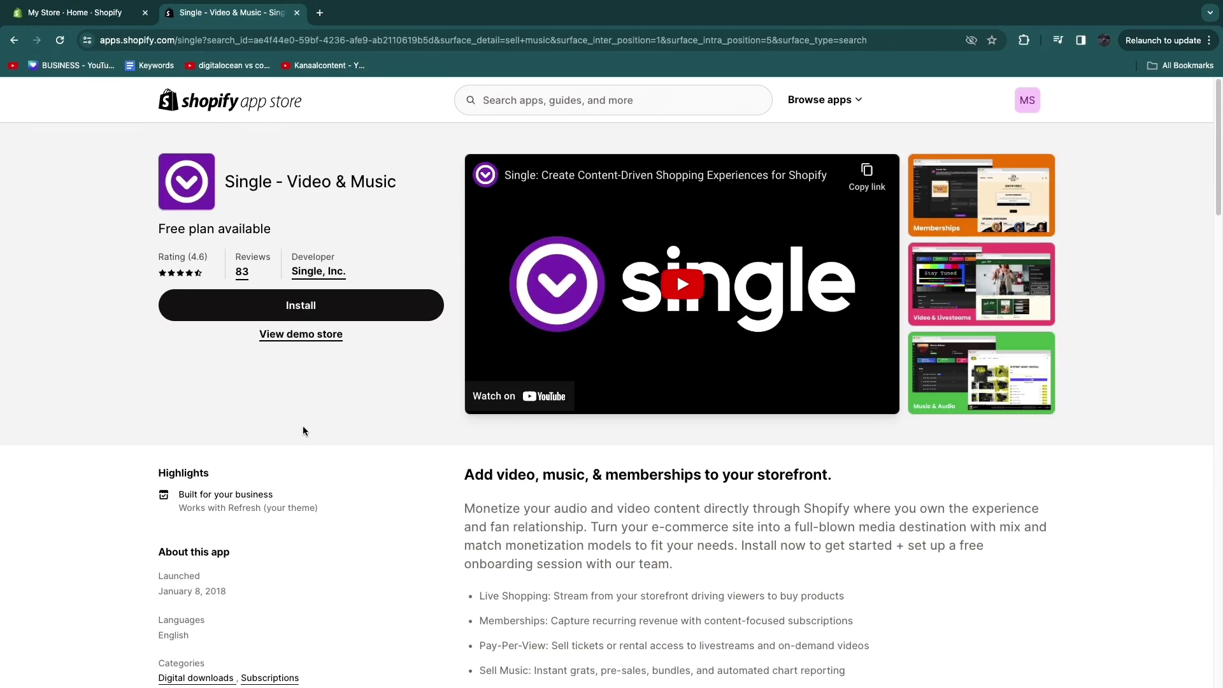
Install the Single app, approve its store data access, and choose Sign Up
click(352, 308)
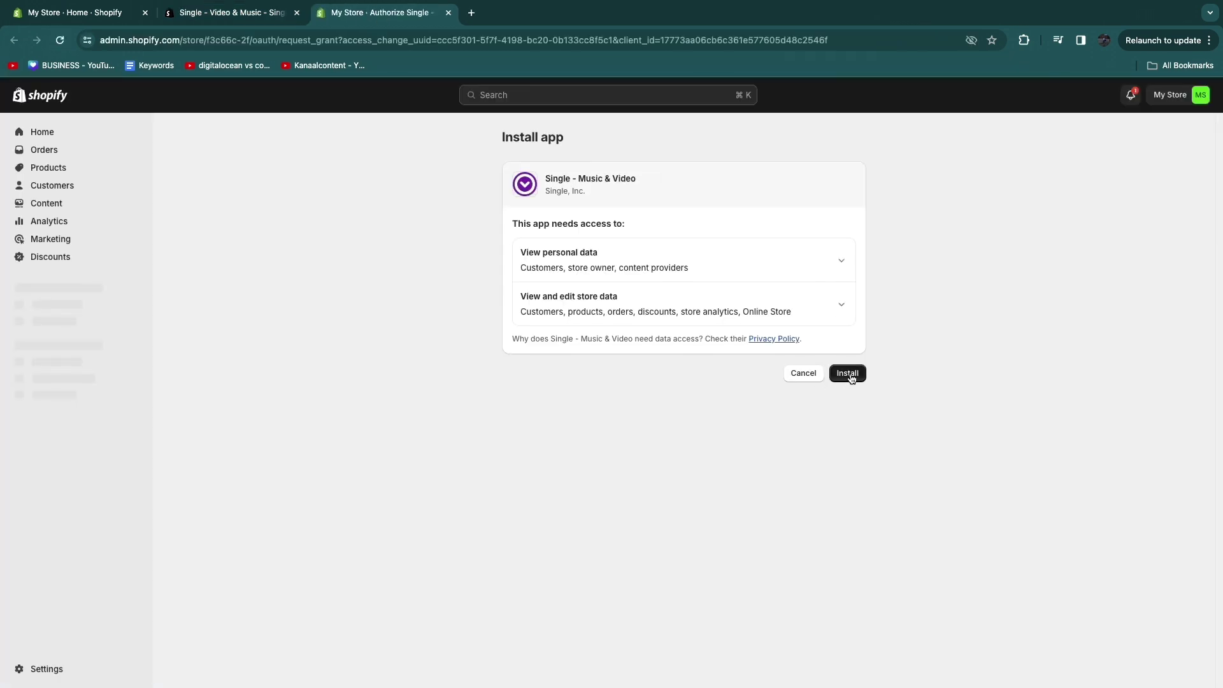
click(850, 375)
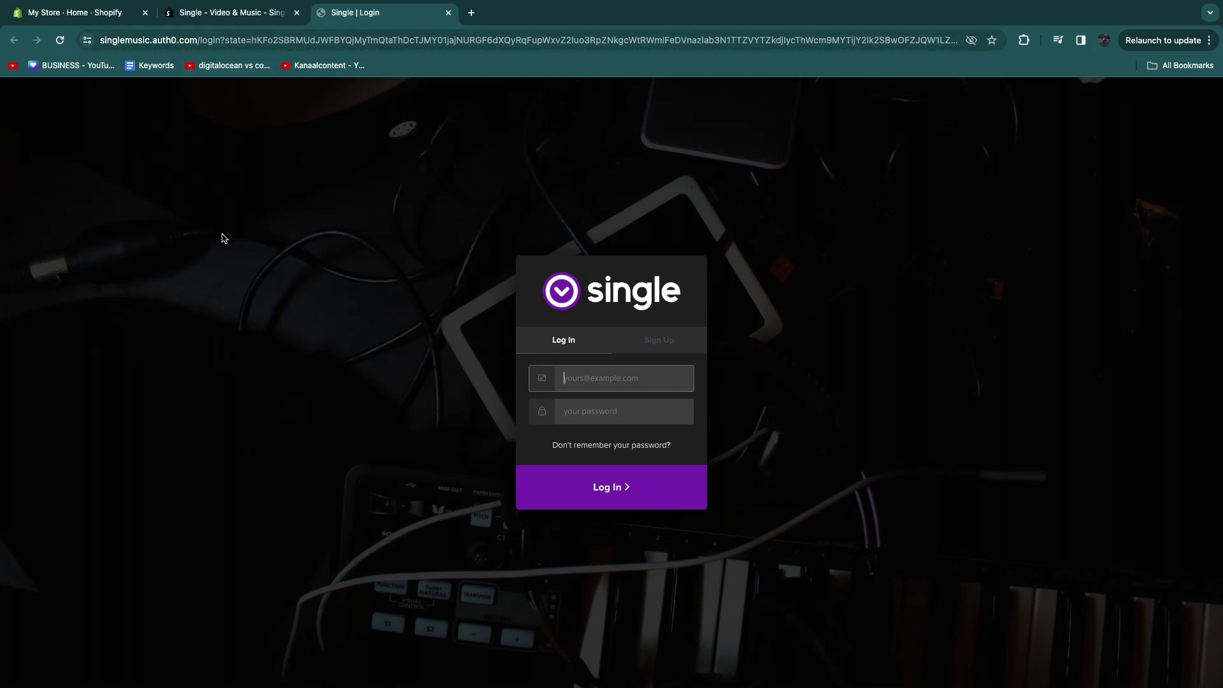
click(653, 338)
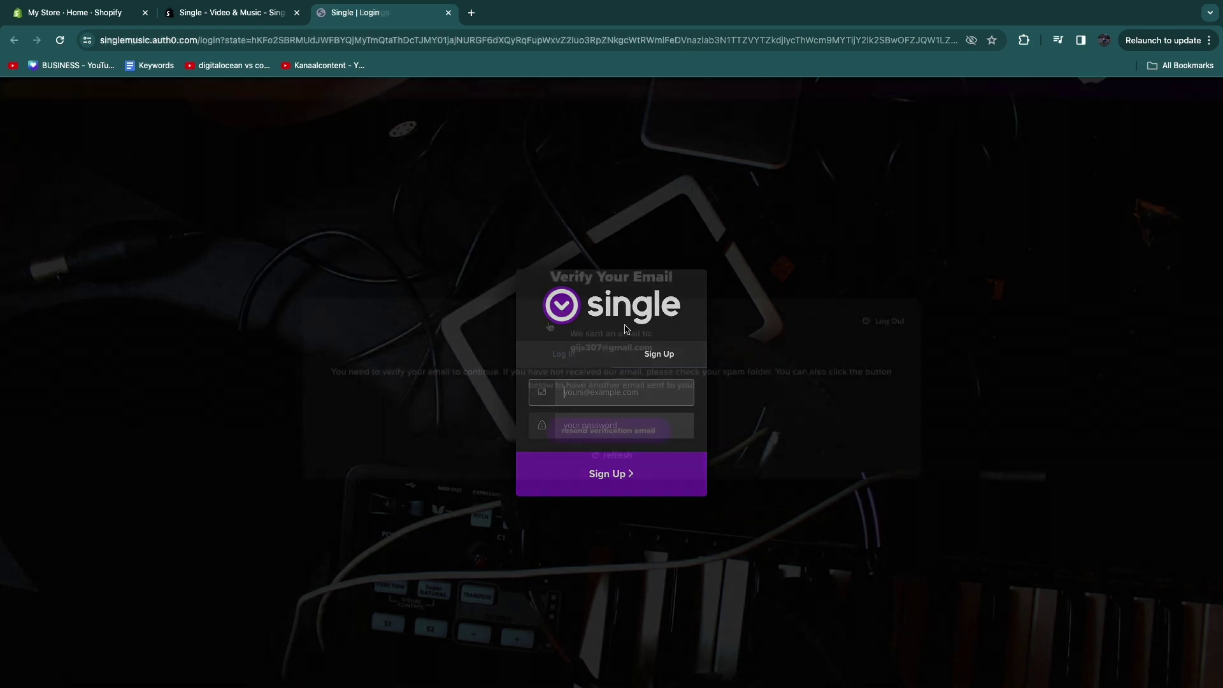
Confirm the Single account from the verification email and close the email tab
drag(559, 276, 676, 255)
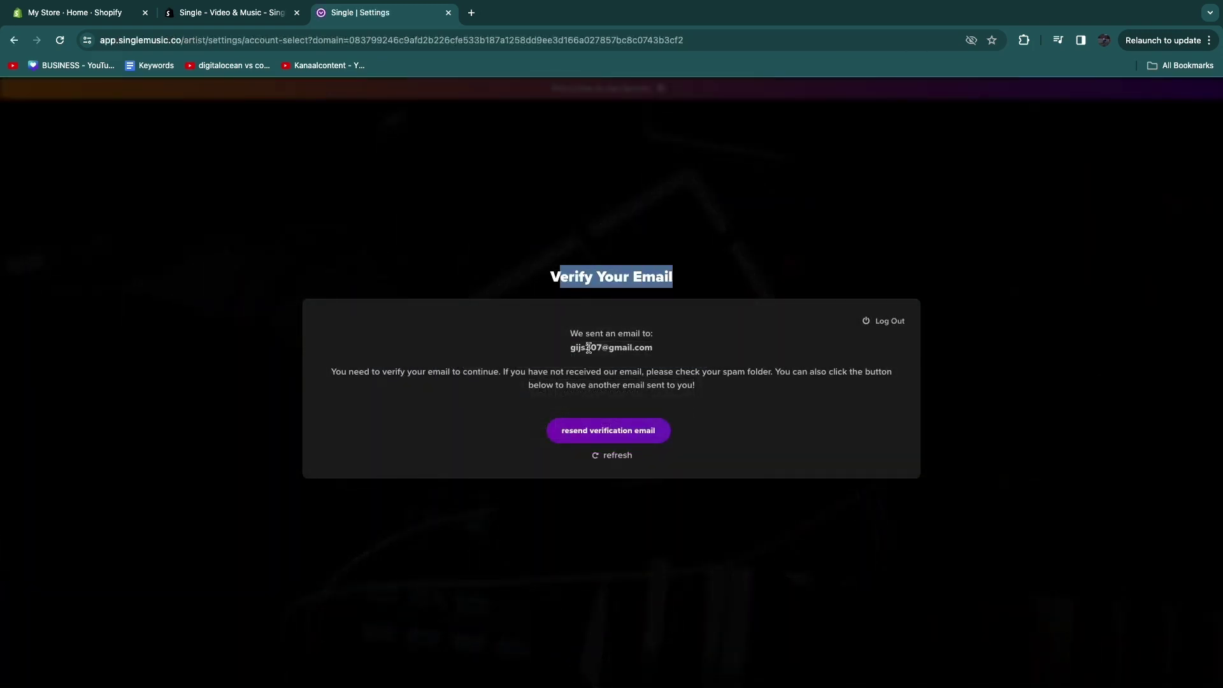
drag(570, 348, 669, 351)
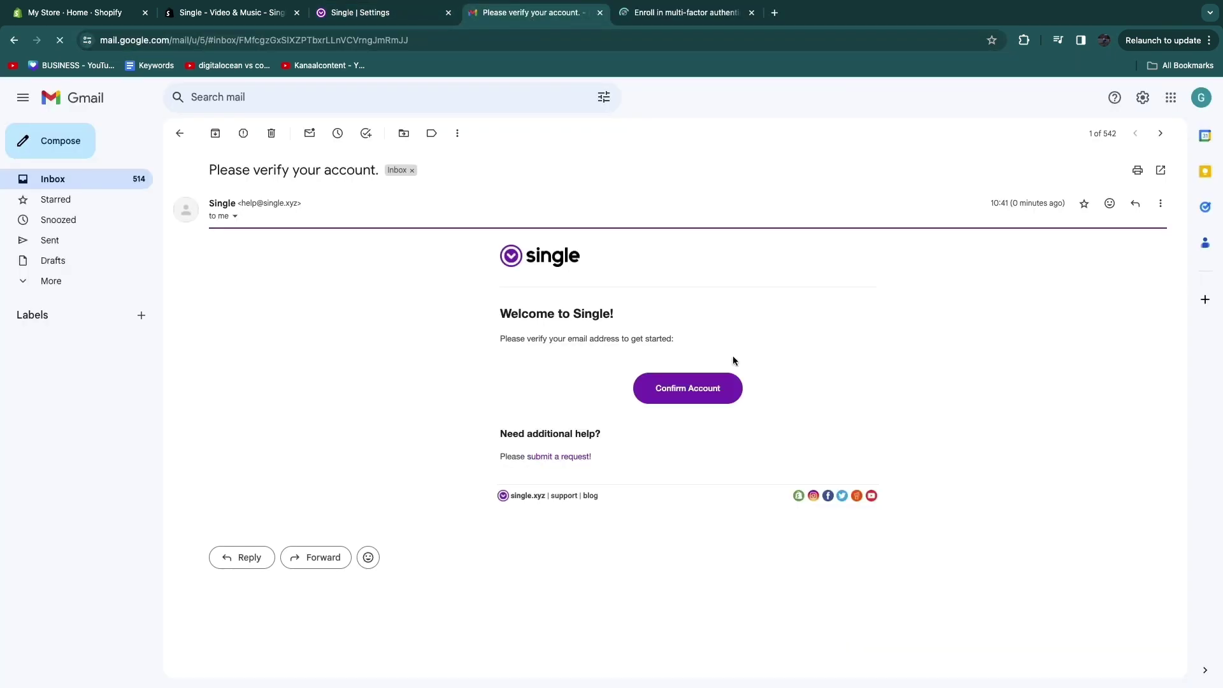
click(690, 397)
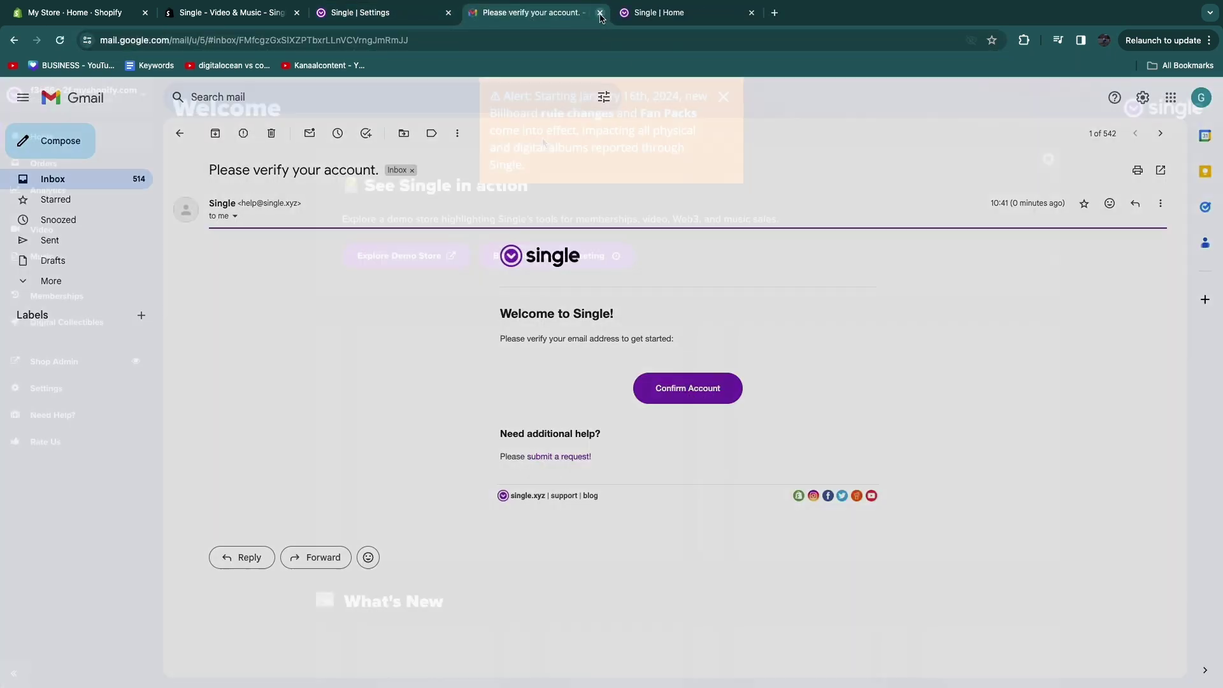
click(600, 13)
click(724, 97)
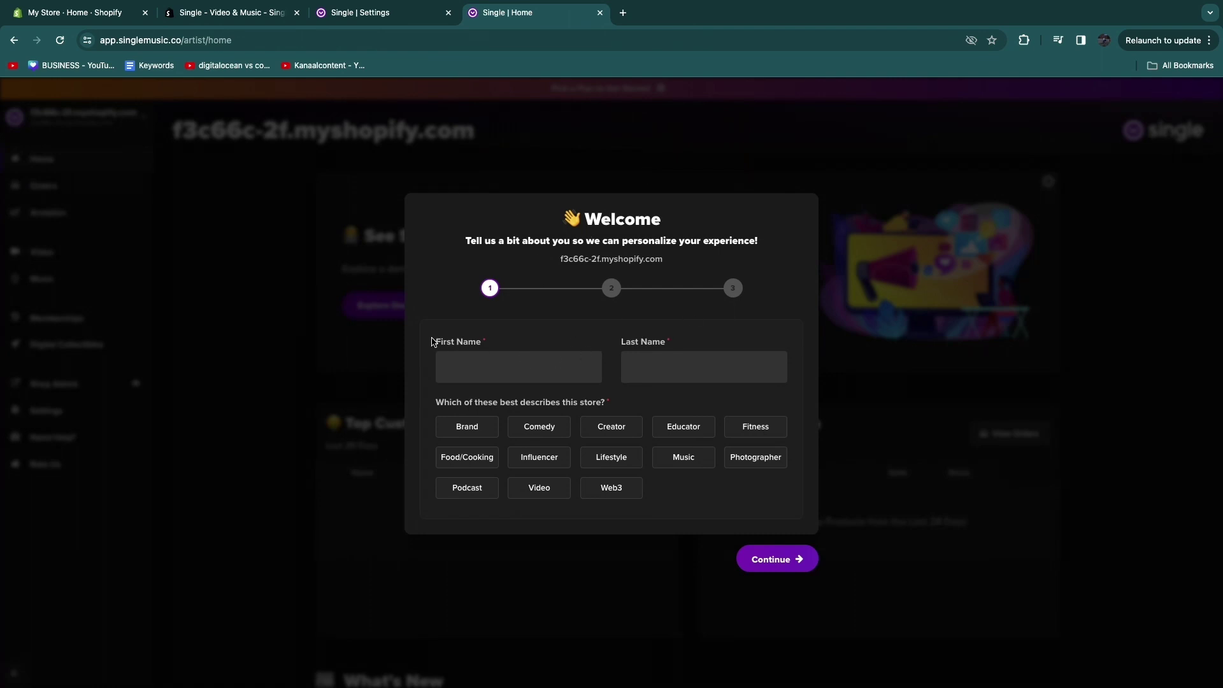
Fill in the welcome name fields, answer 'someone referred me', and pick selling music as the goal
click(526, 366)
click(438, 414)
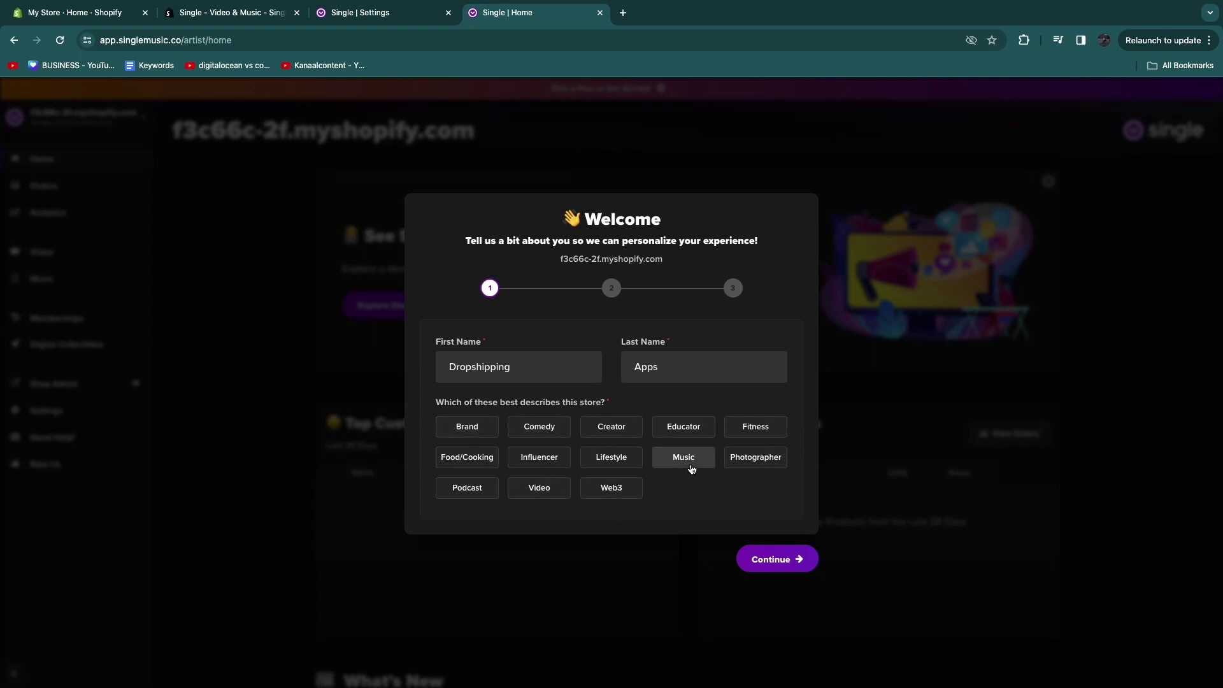
click(769, 560)
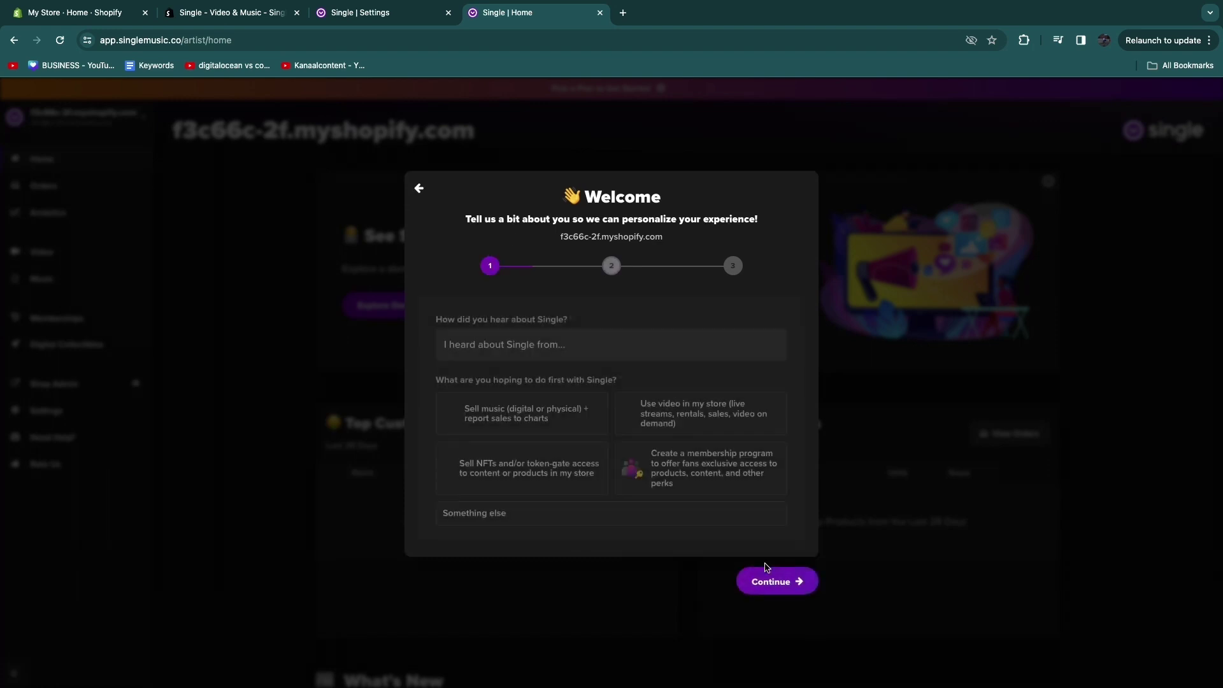
click(586, 344)
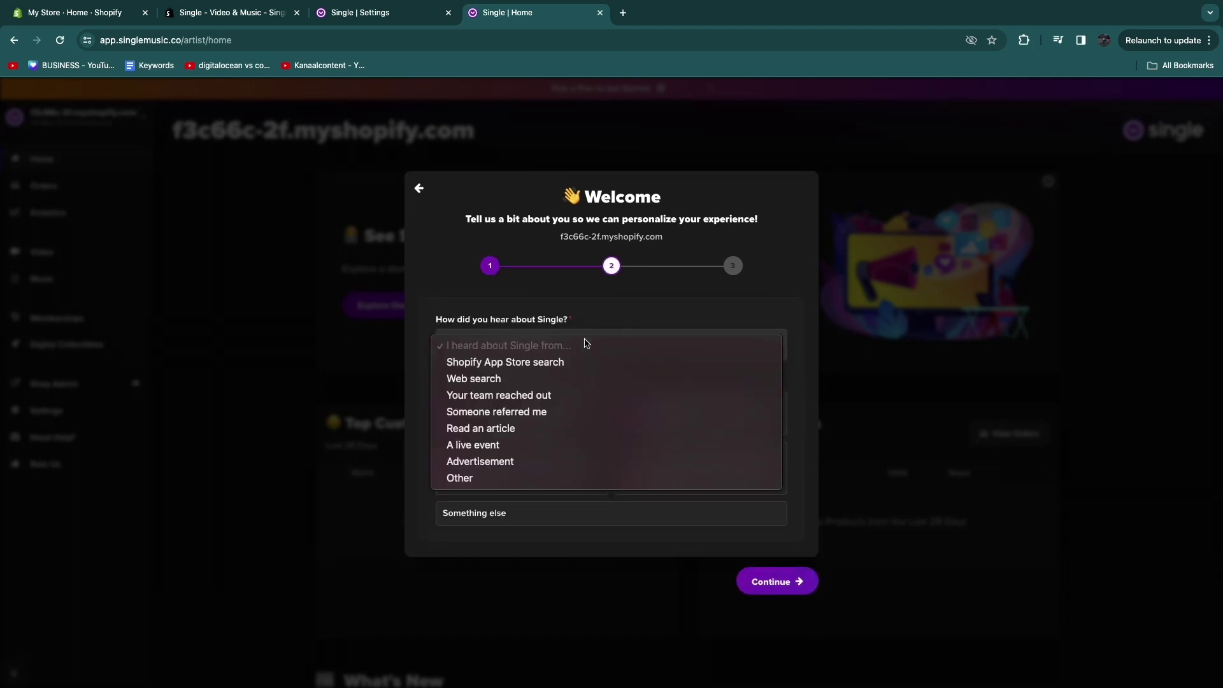
click(537, 345)
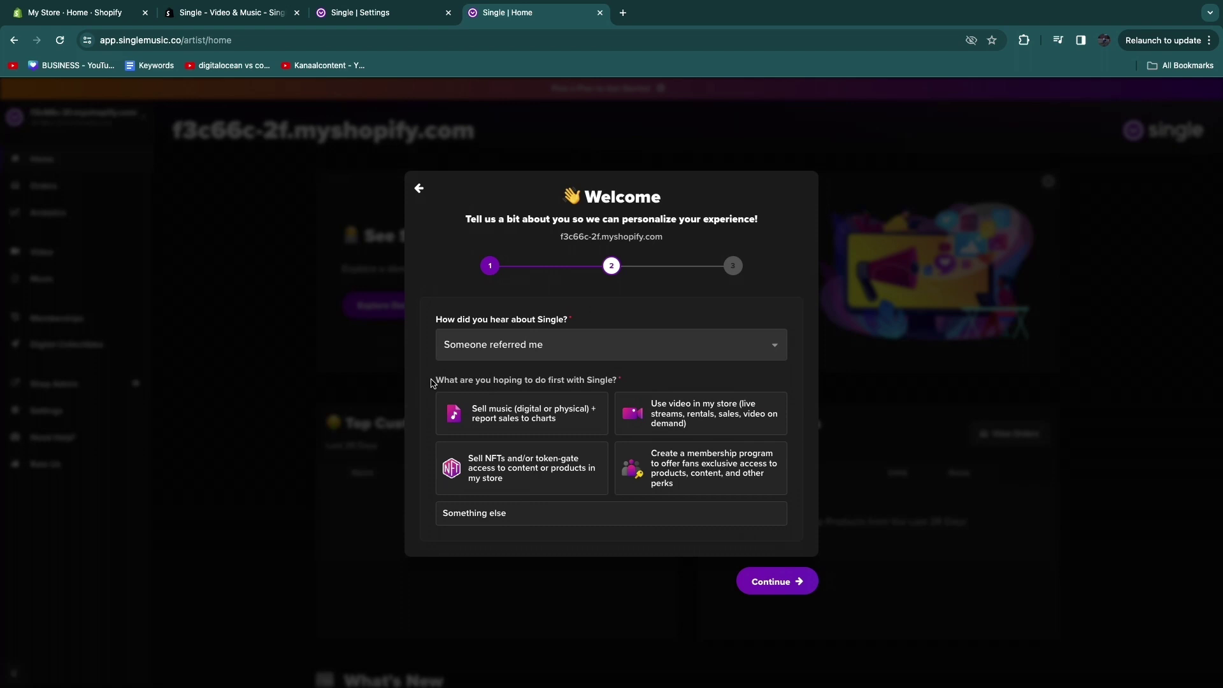
triple_click(457, 380)
click(677, 380)
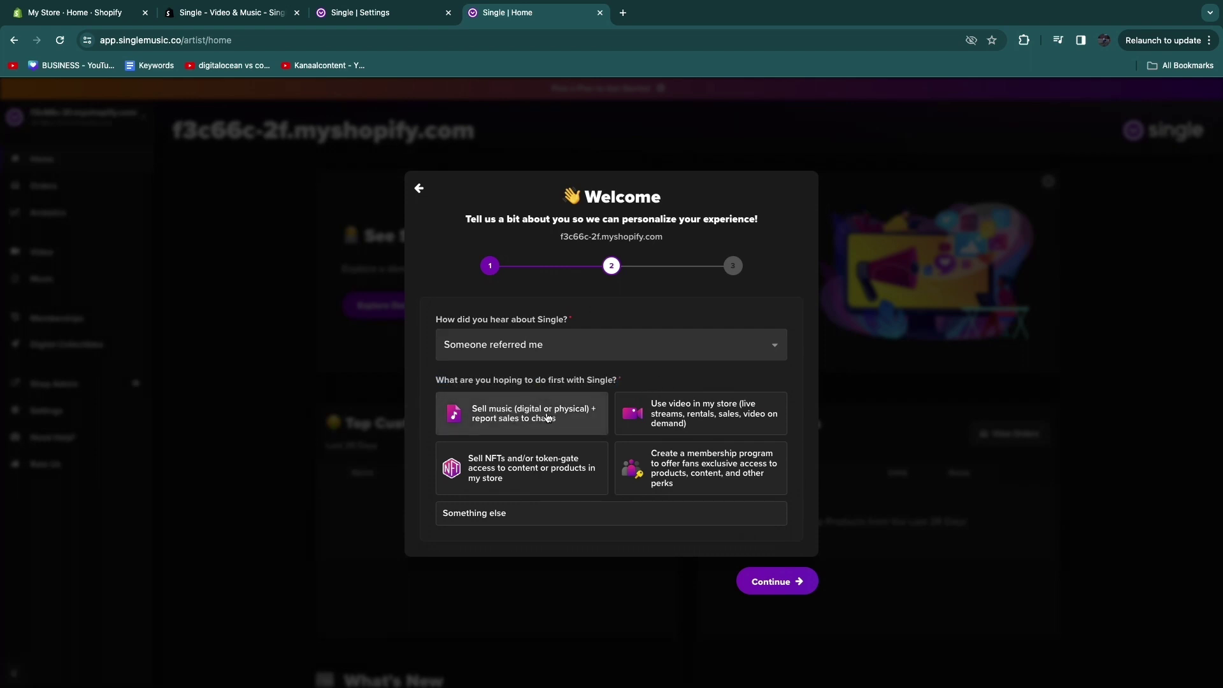
click(546, 417)
click(769, 581)
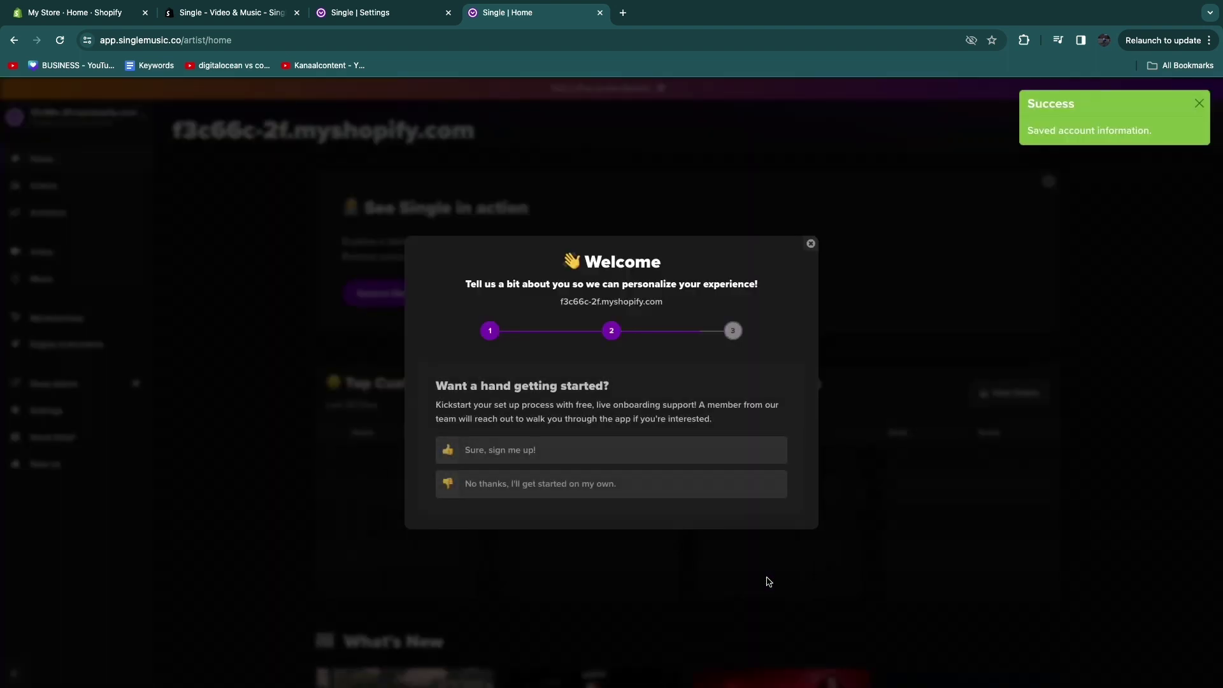
Decline the onboarding help with 'No thanks, I'll get started on my own.'
triple_click(523, 291)
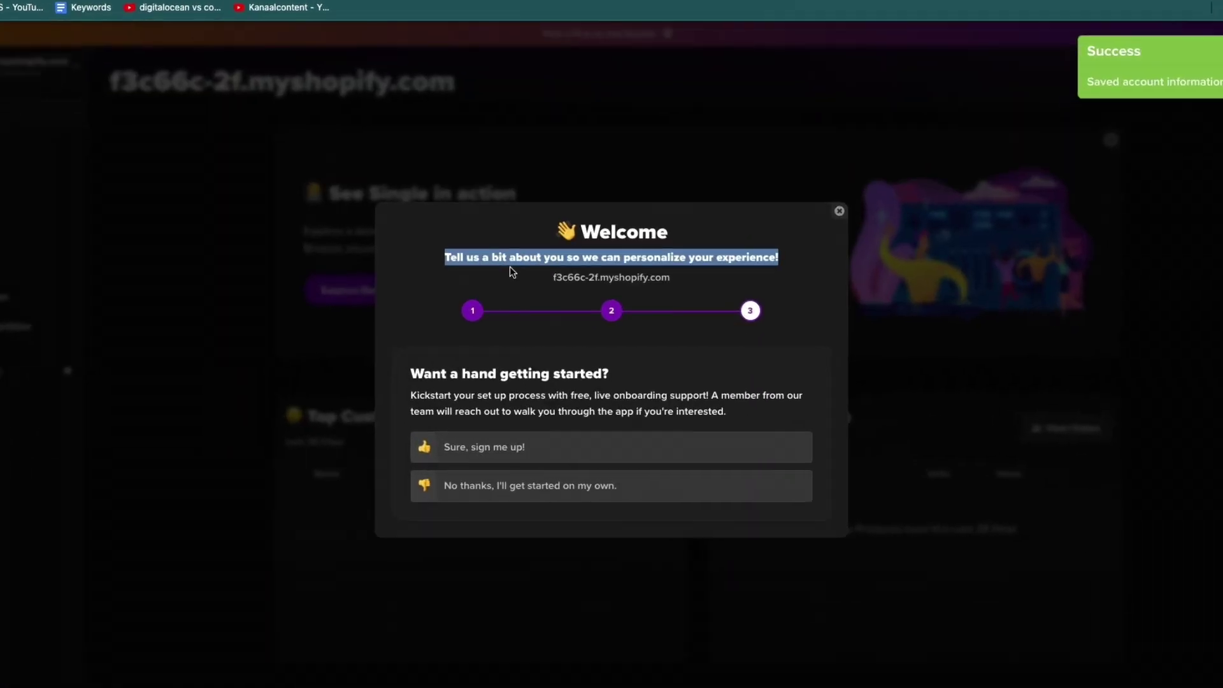
drag(446, 258, 795, 240)
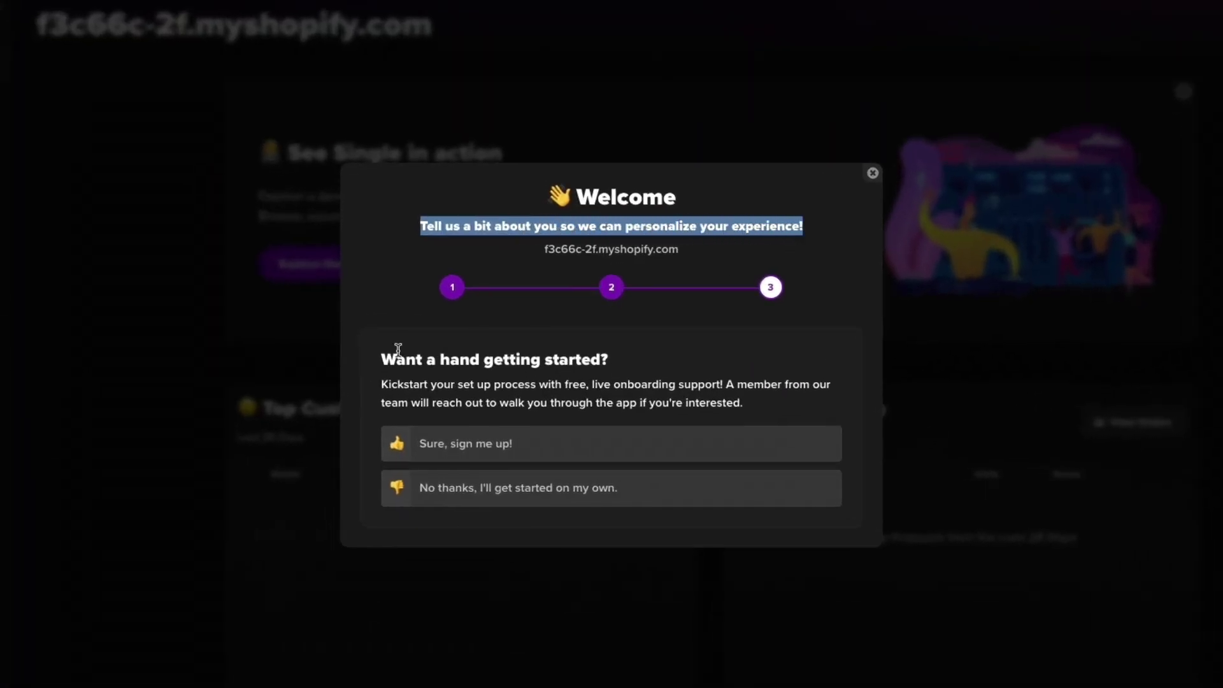
drag(395, 345, 696, 365)
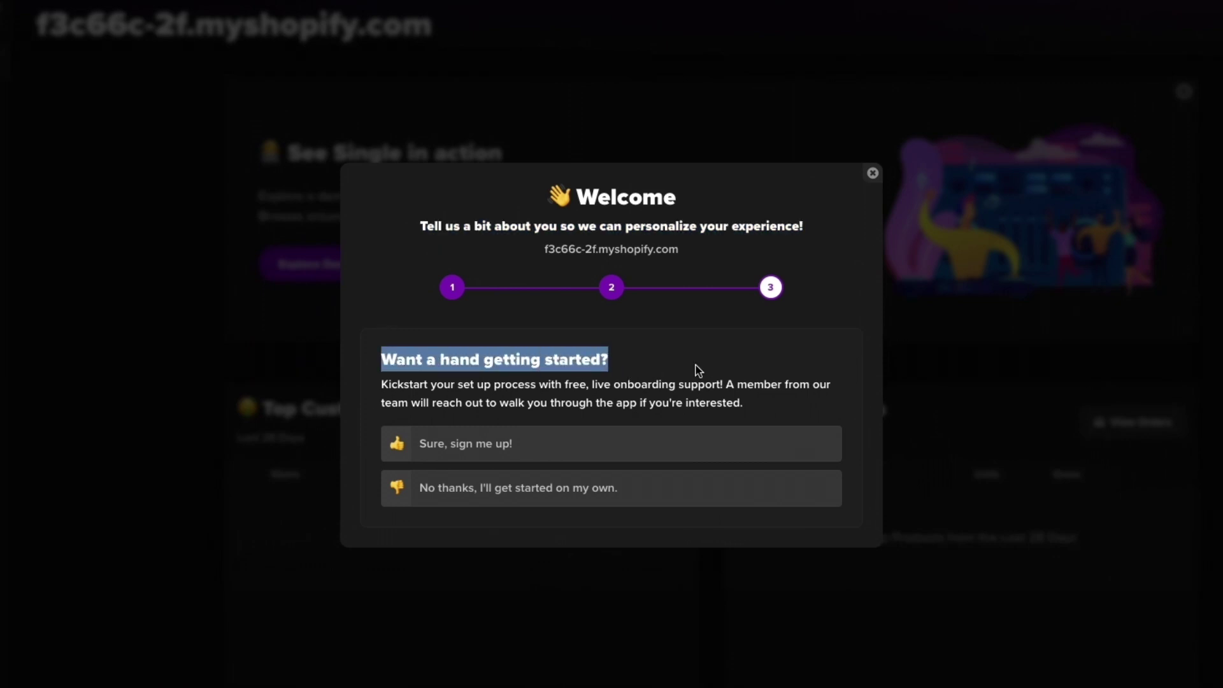
click(699, 370)
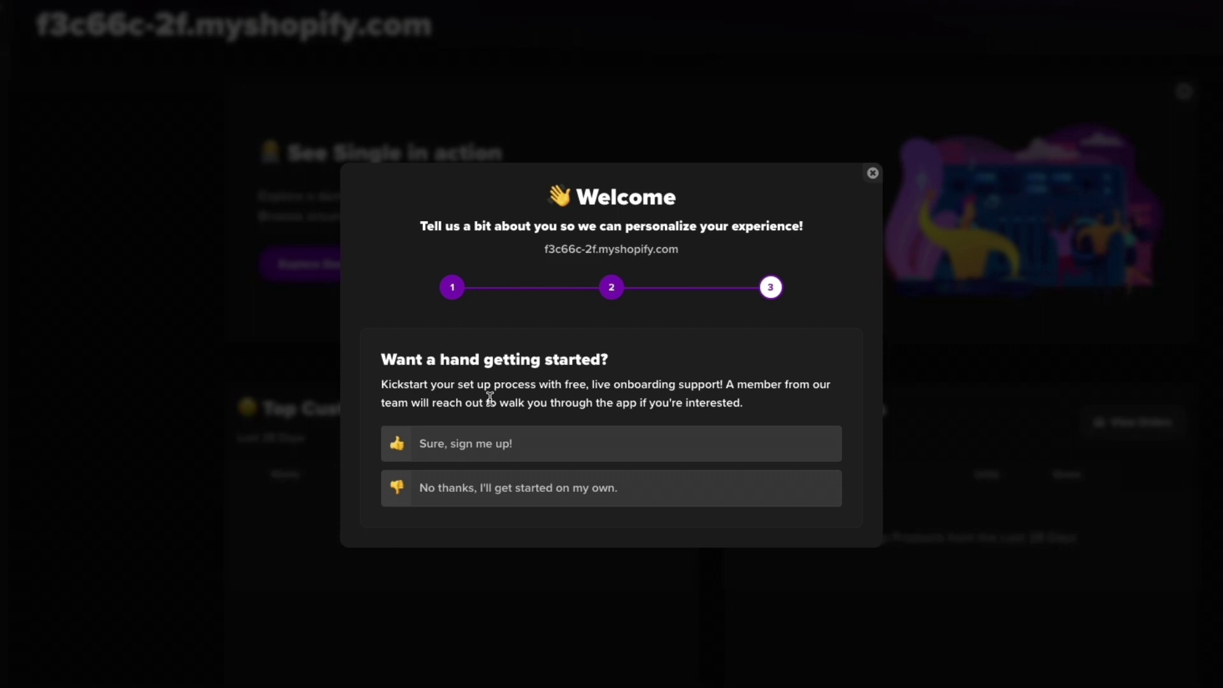
drag(490, 398, 716, 403)
click(749, 405)
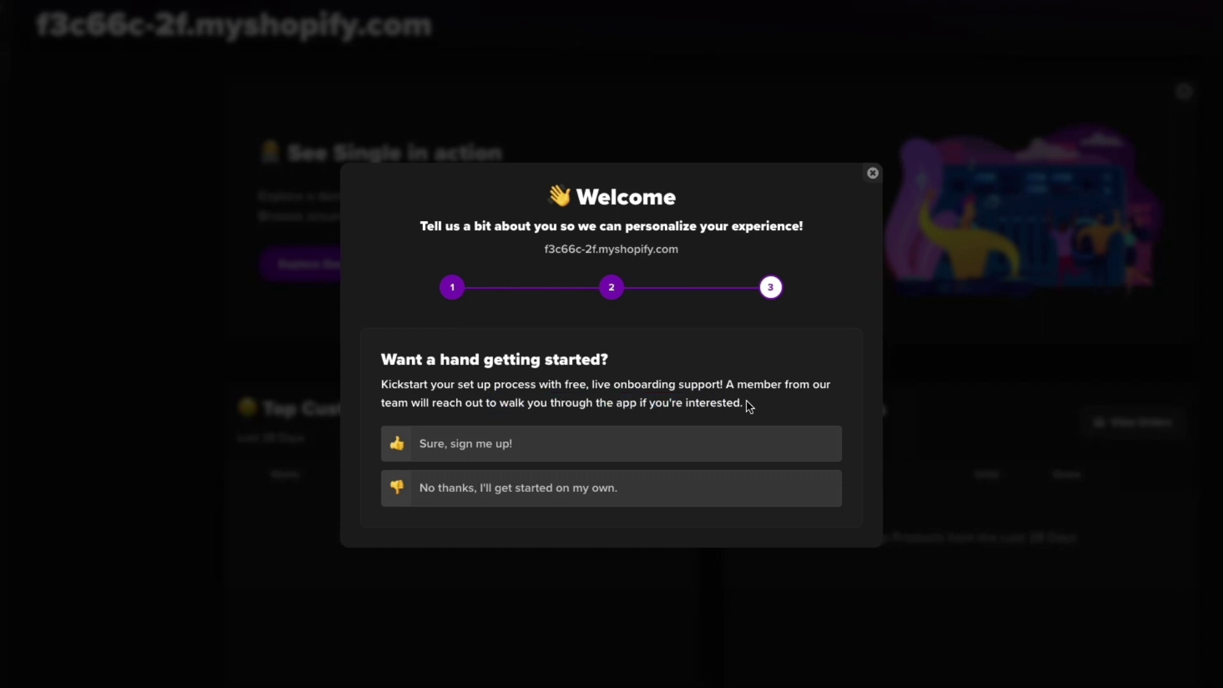
click(437, 492)
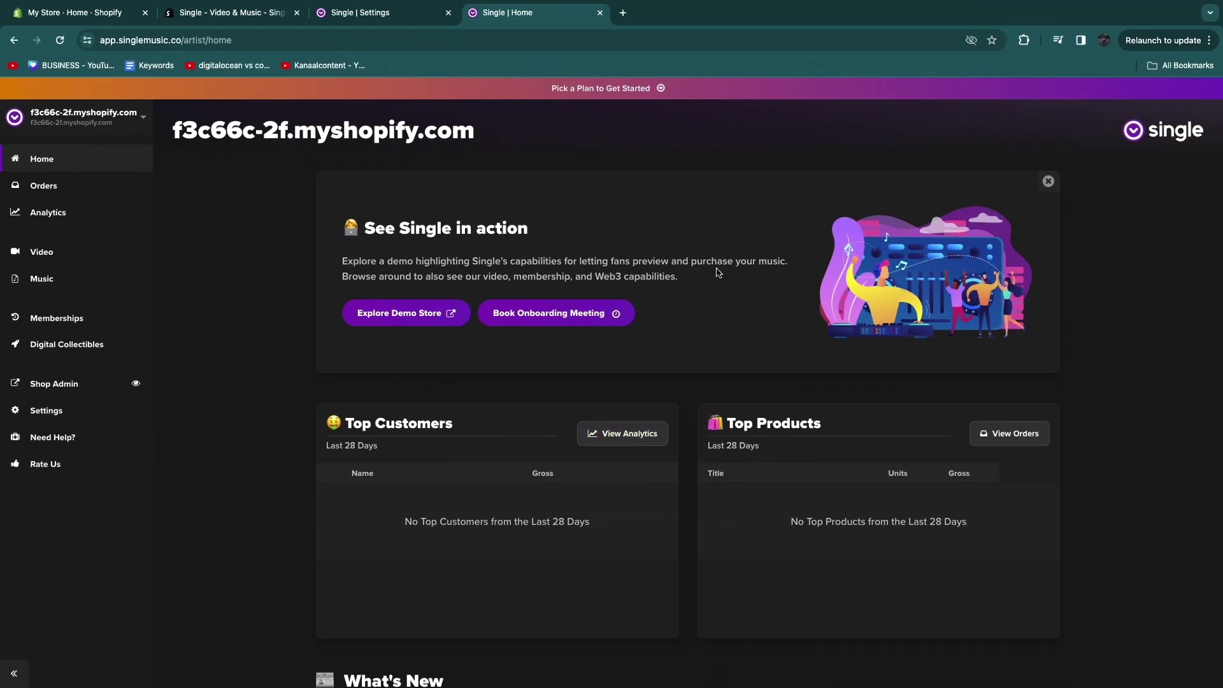
Go to Music > Digital Delivery and start the first release to reach the release-type cards
click(87, 123)
click(88, 123)
click(56, 190)
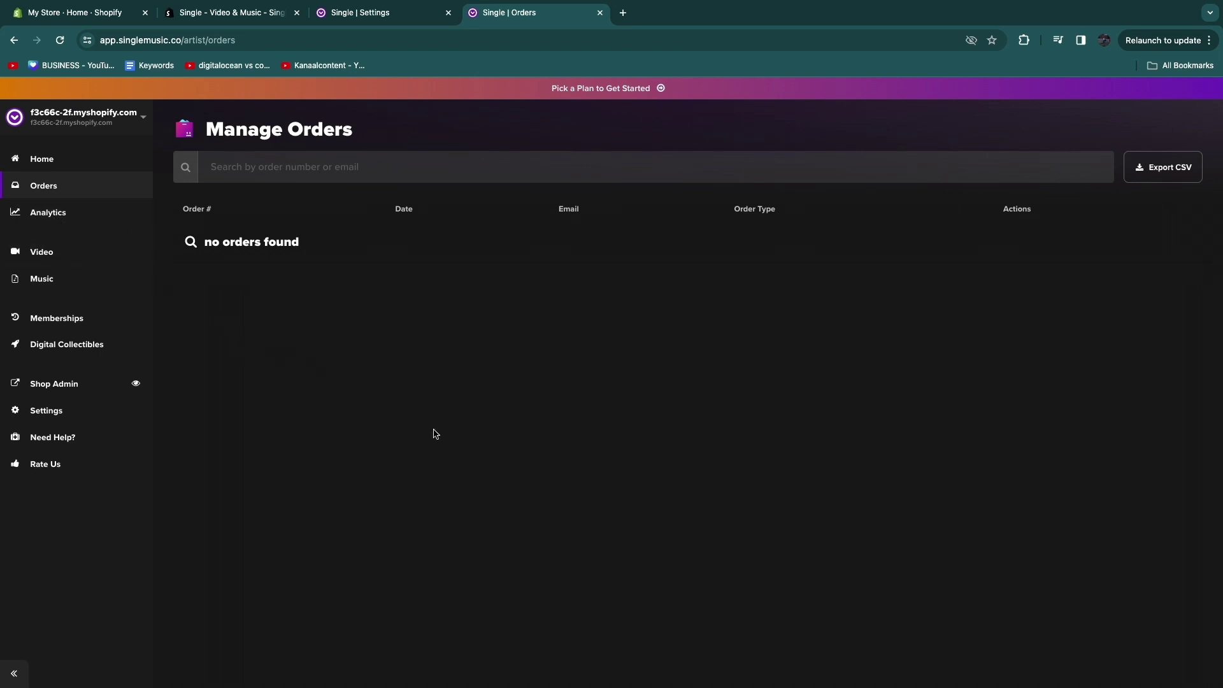
click(64, 284)
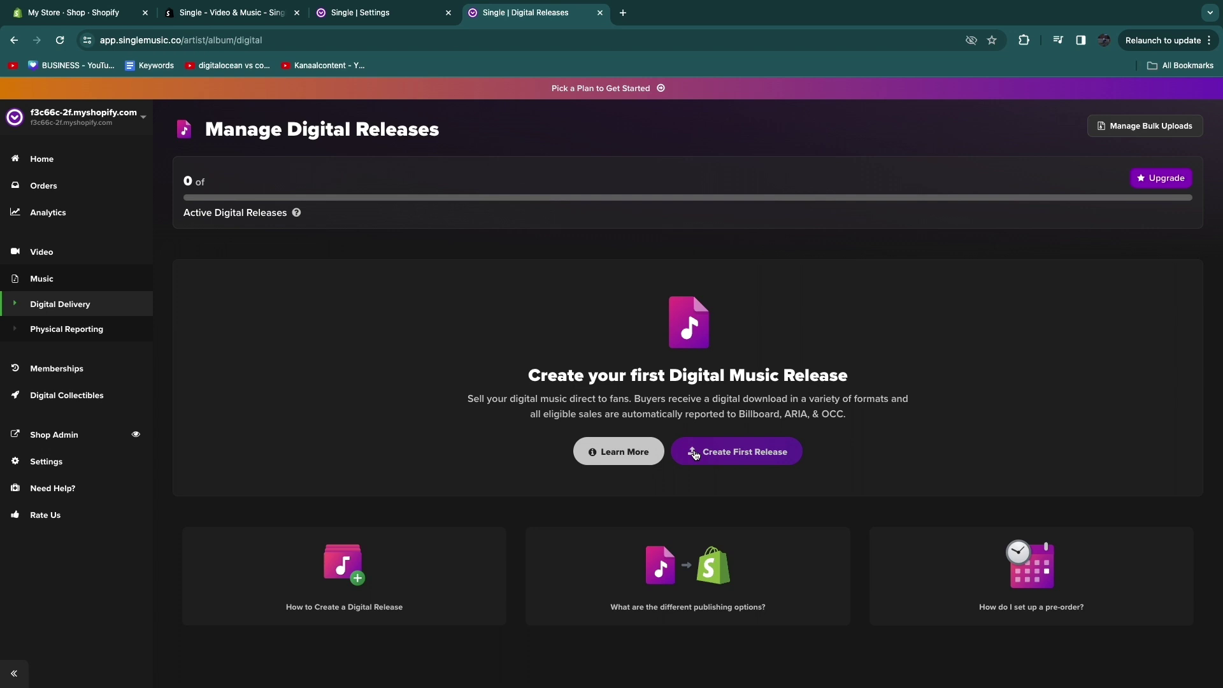
click(738, 456)
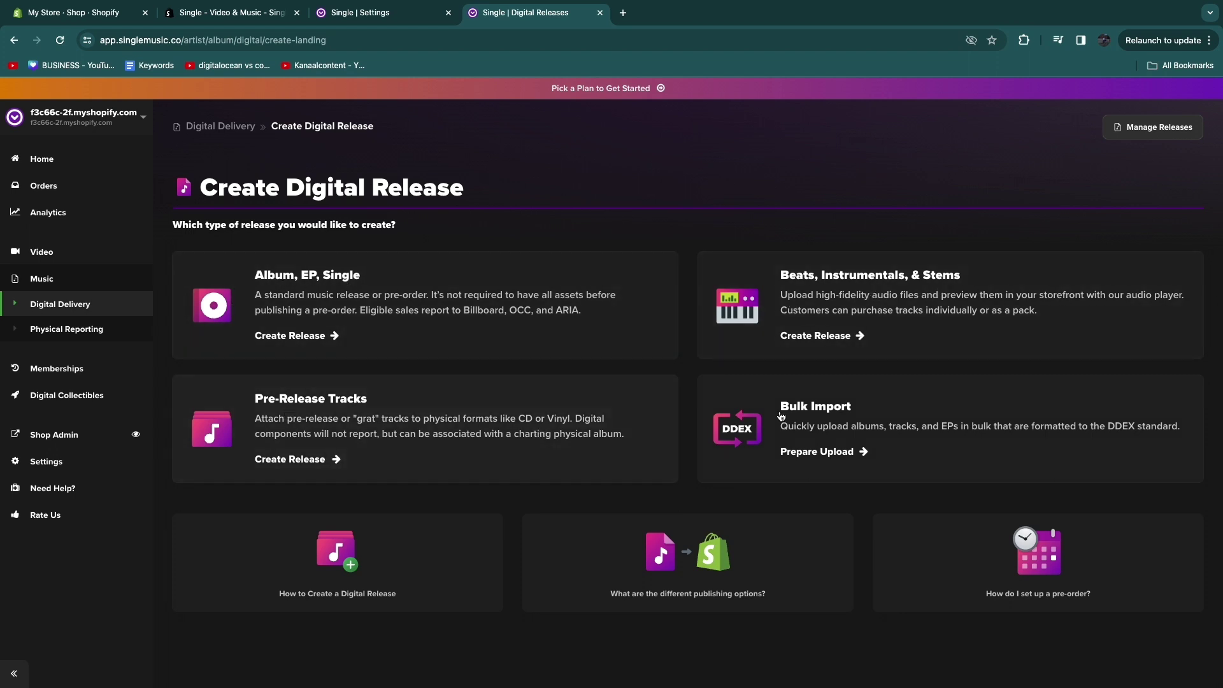
Choose Album, EP, Single, upload Australian-Shepherd.1.png as artwork, and title it DropshippingApps
click(298, 286)
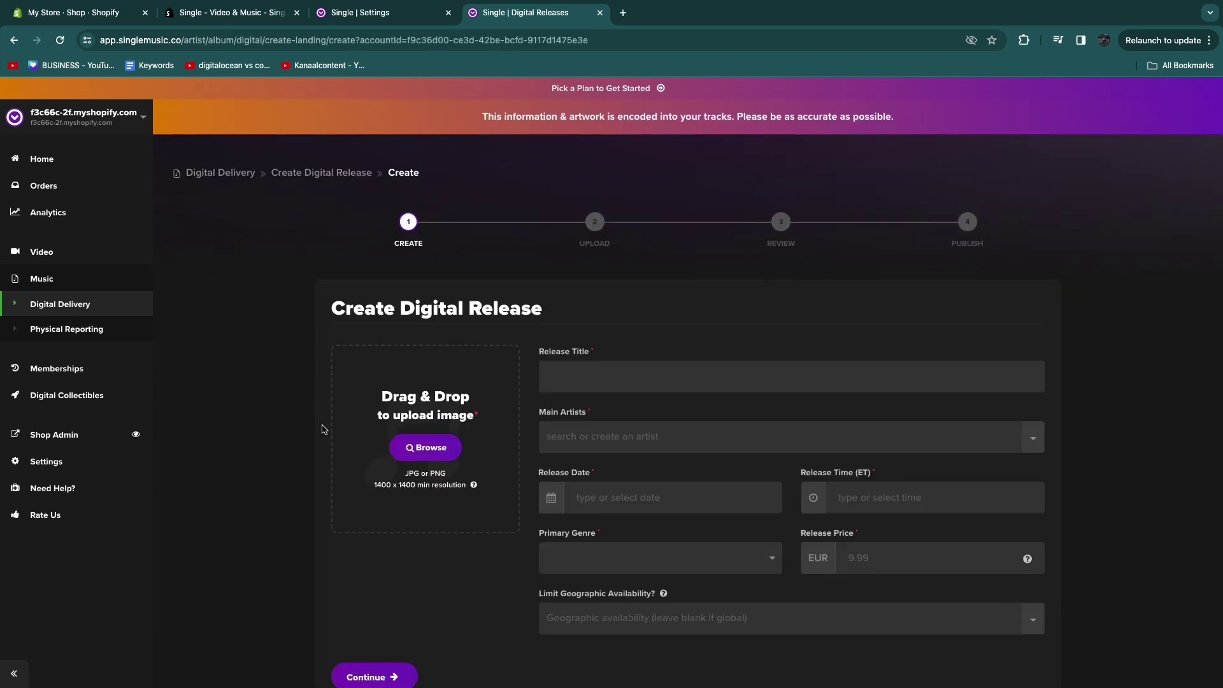
scroll(332, 376, down, 1)
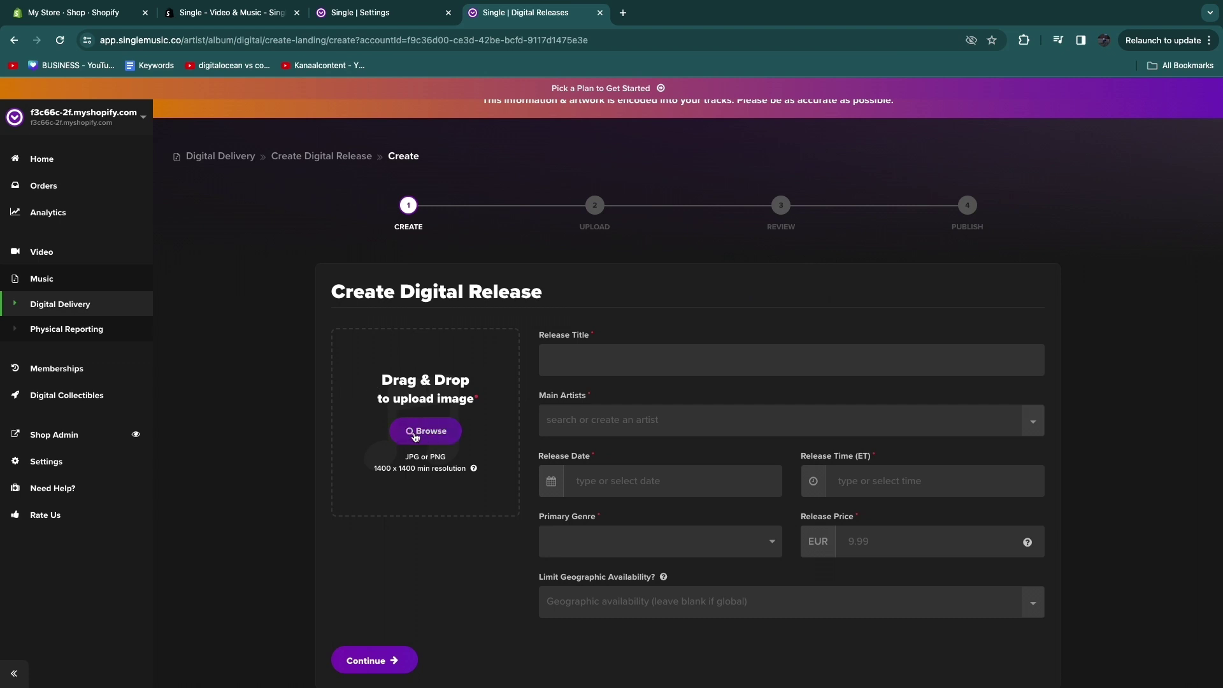
click(442, 425)
click(394, 293)
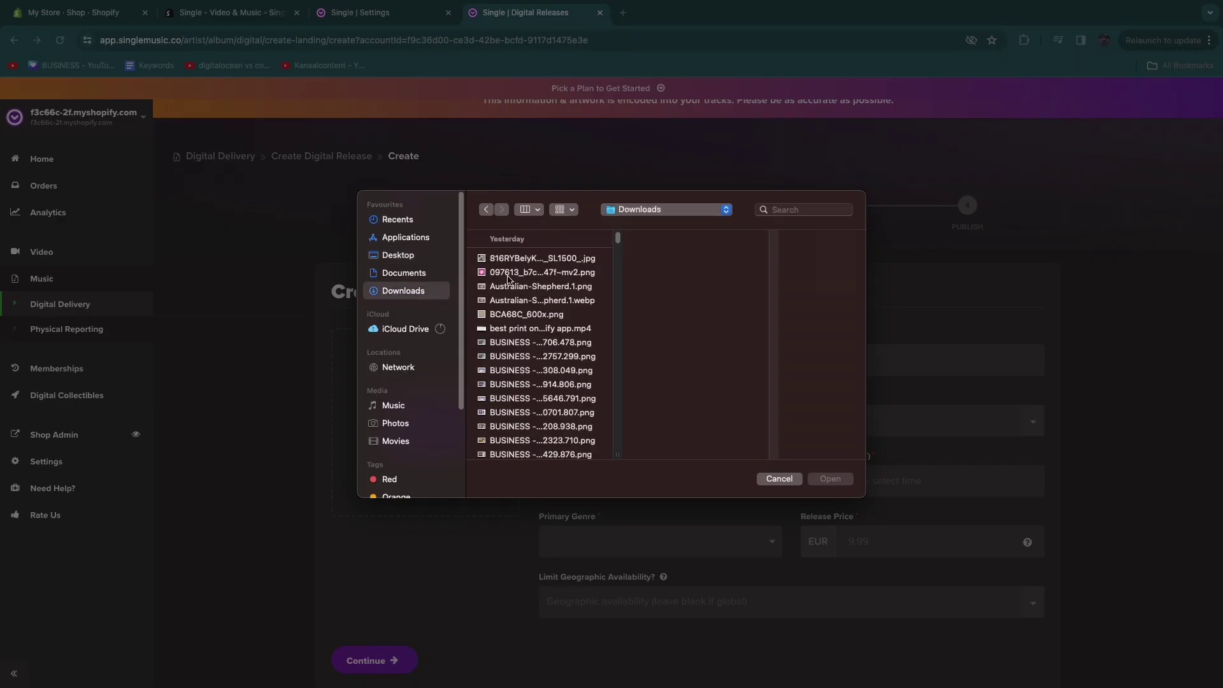
double_click(522, 286)
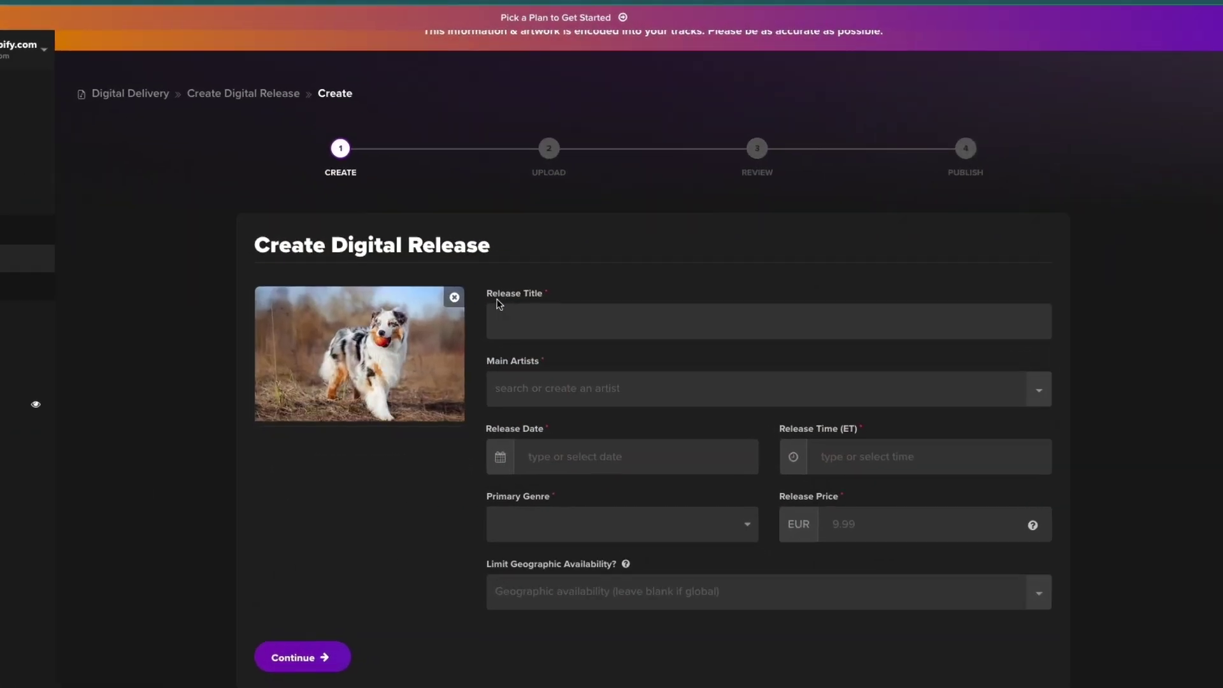
click(551, 286)
text(DropshippingApps)
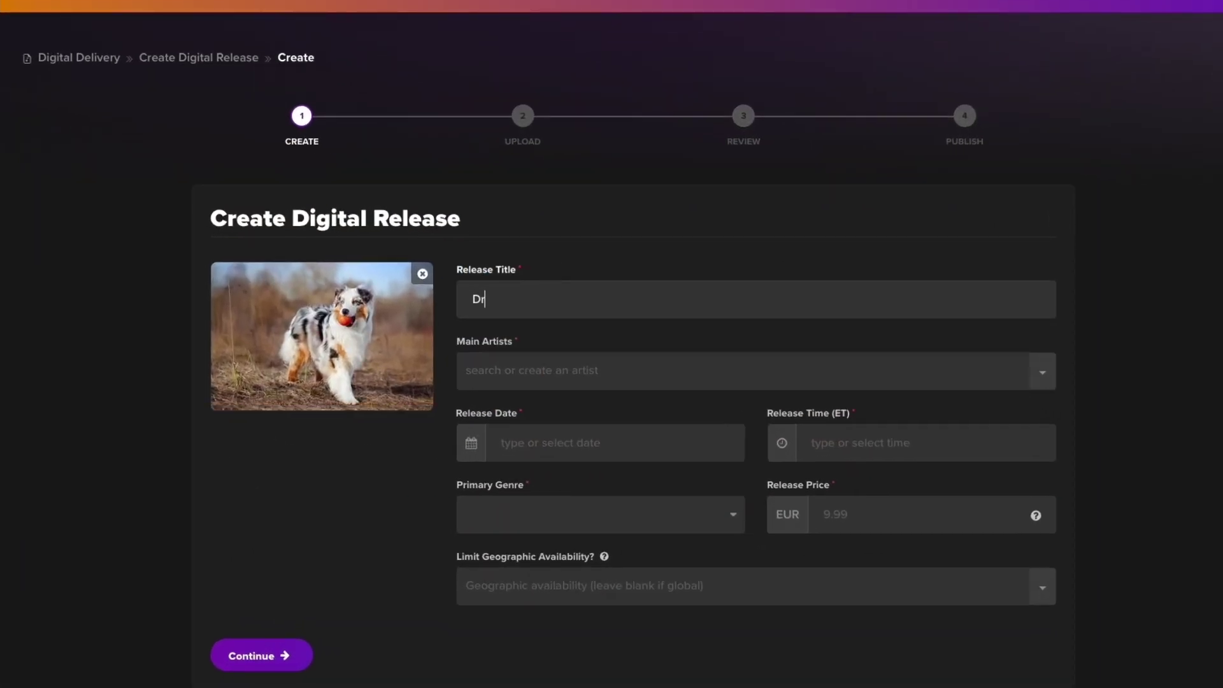
Add dropshippingapps as main artist and set the release to Apr 21, 2024, 12:00 AM
click(474, 358)
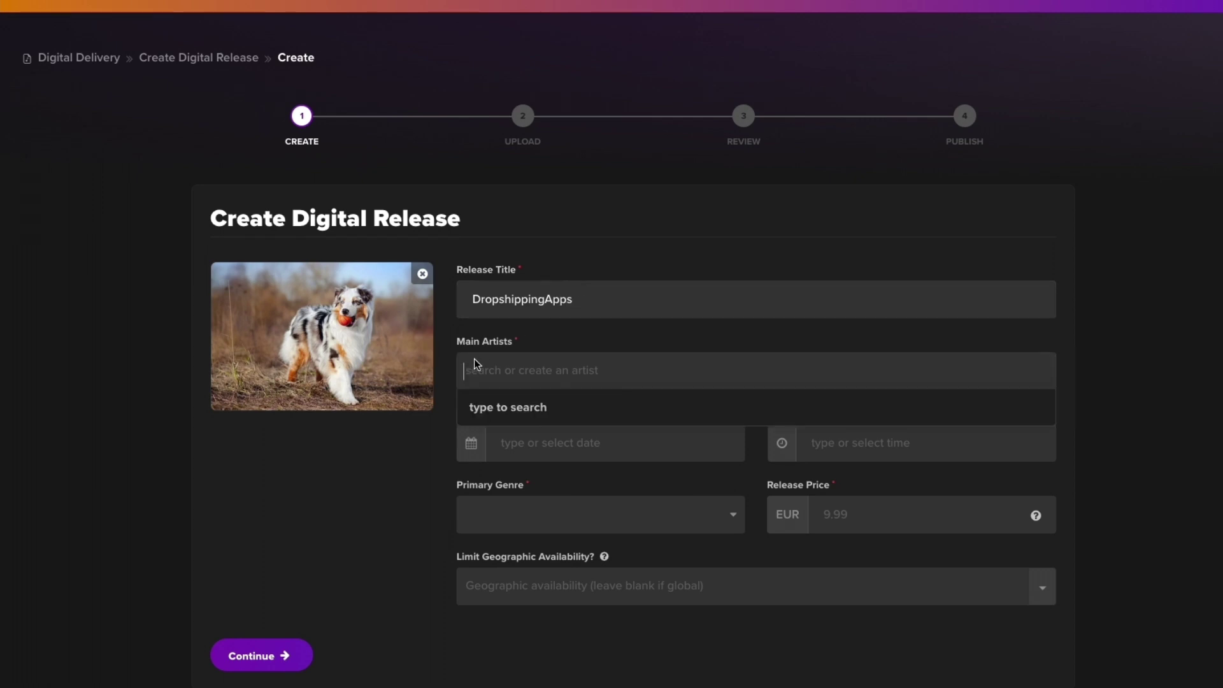
text(dropshippingapps)
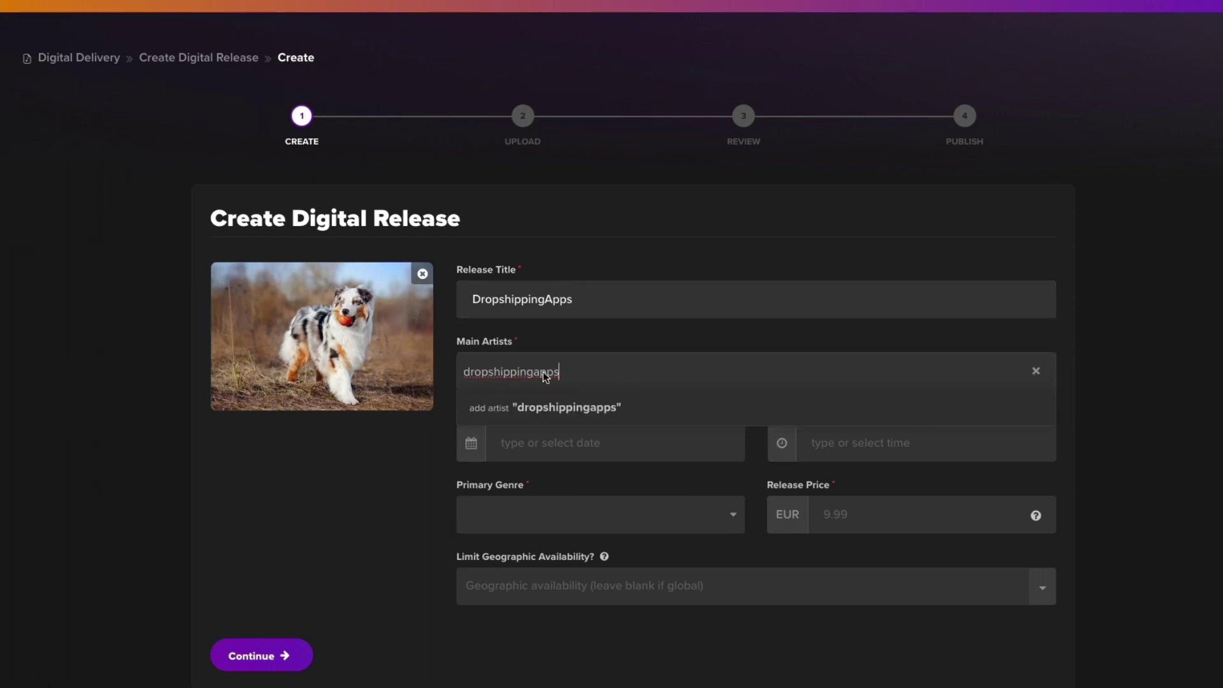
click(577, 408)
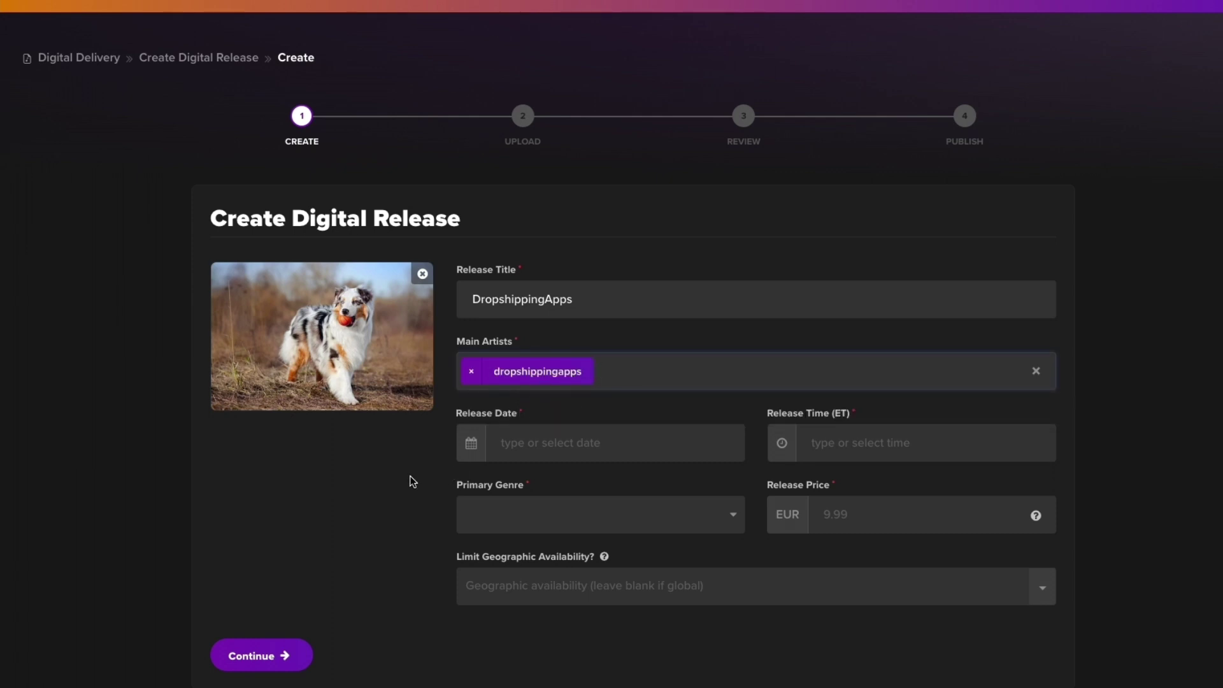
click(538, 454)
click(504, 349)
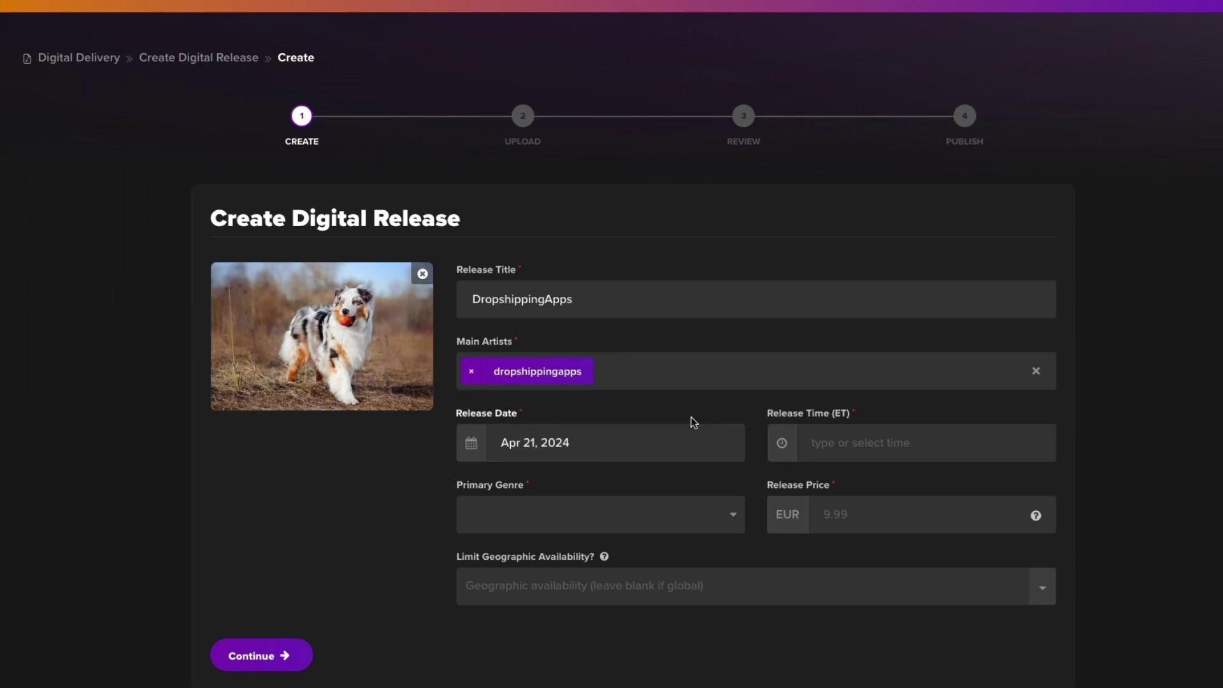
click(853, 449)
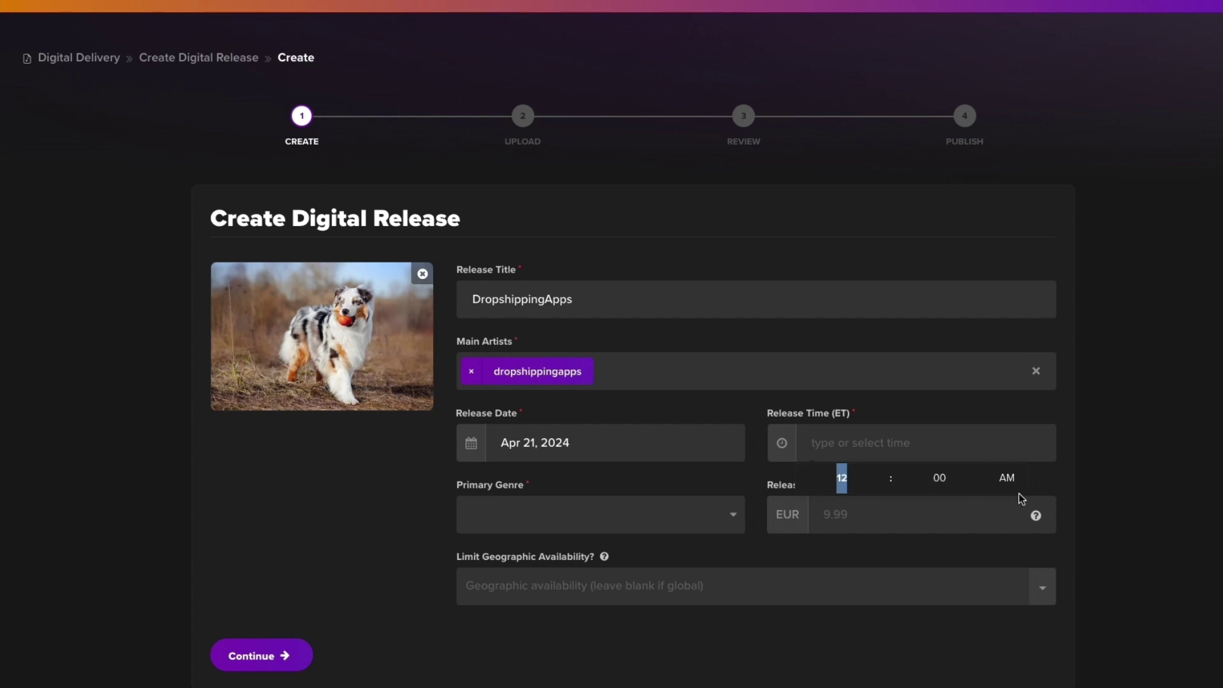
click(1080, 475)
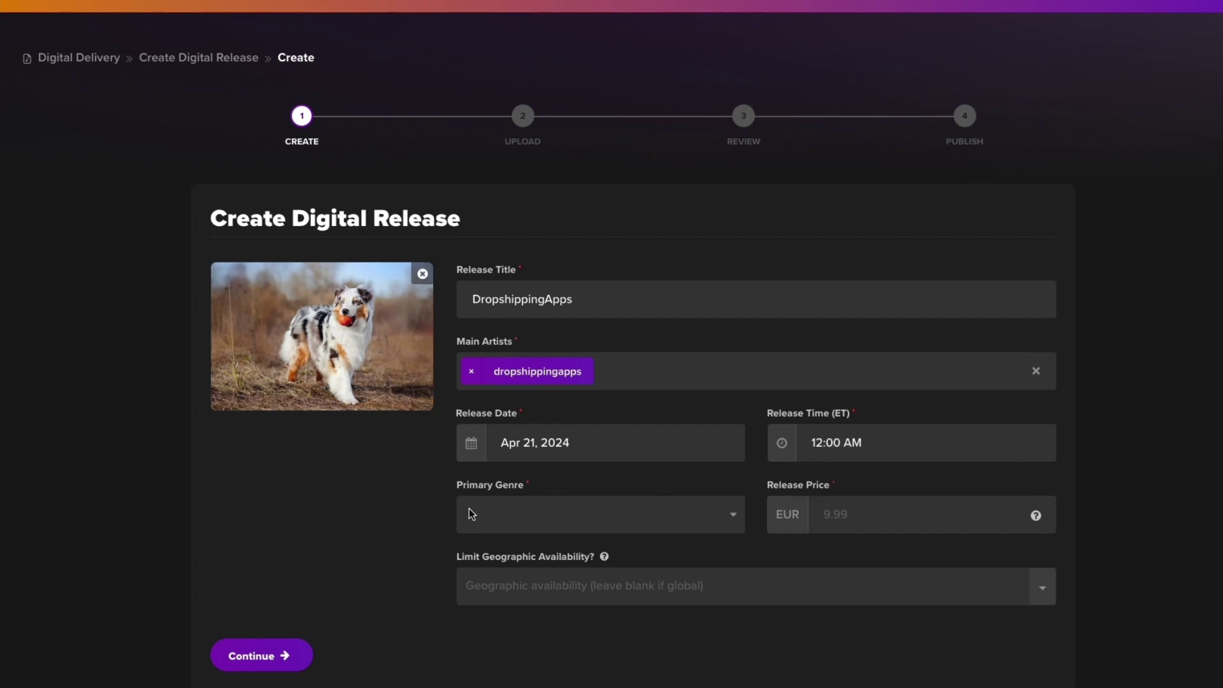
Set the genre to Pop and price to 10.00, leaving availability global
click(484, 513)
scroll(519, 529, down, 5)
click(526, 515)
click(860, 512)
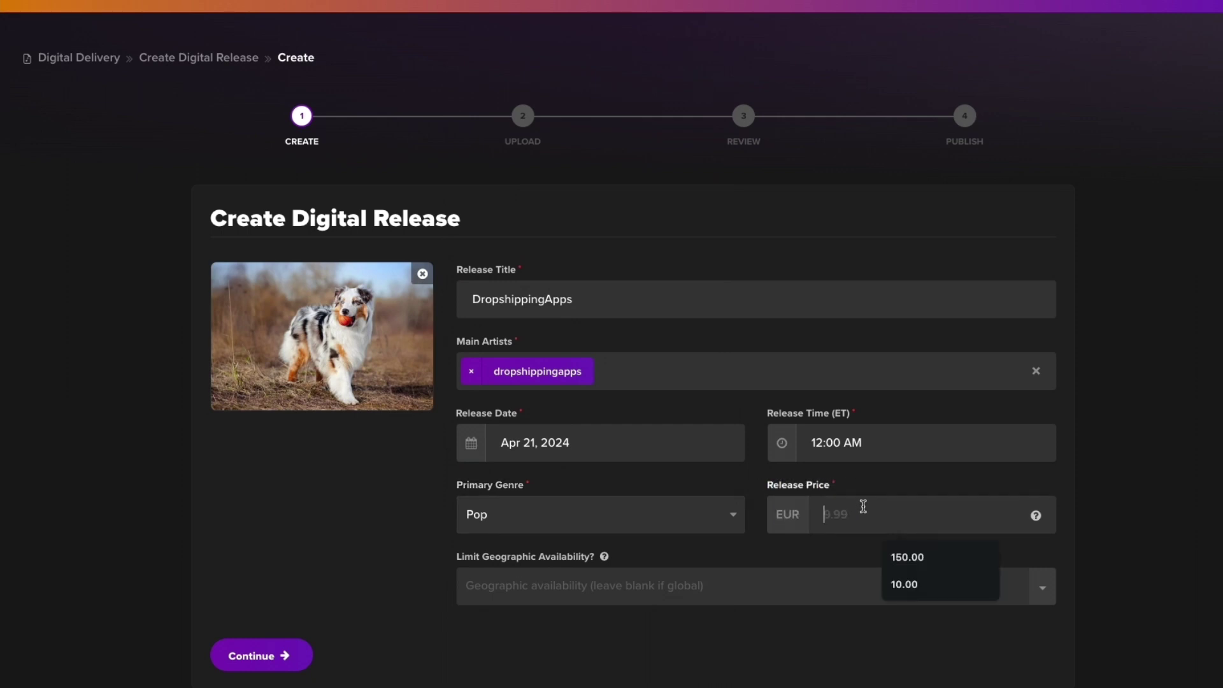
click(905, 584)
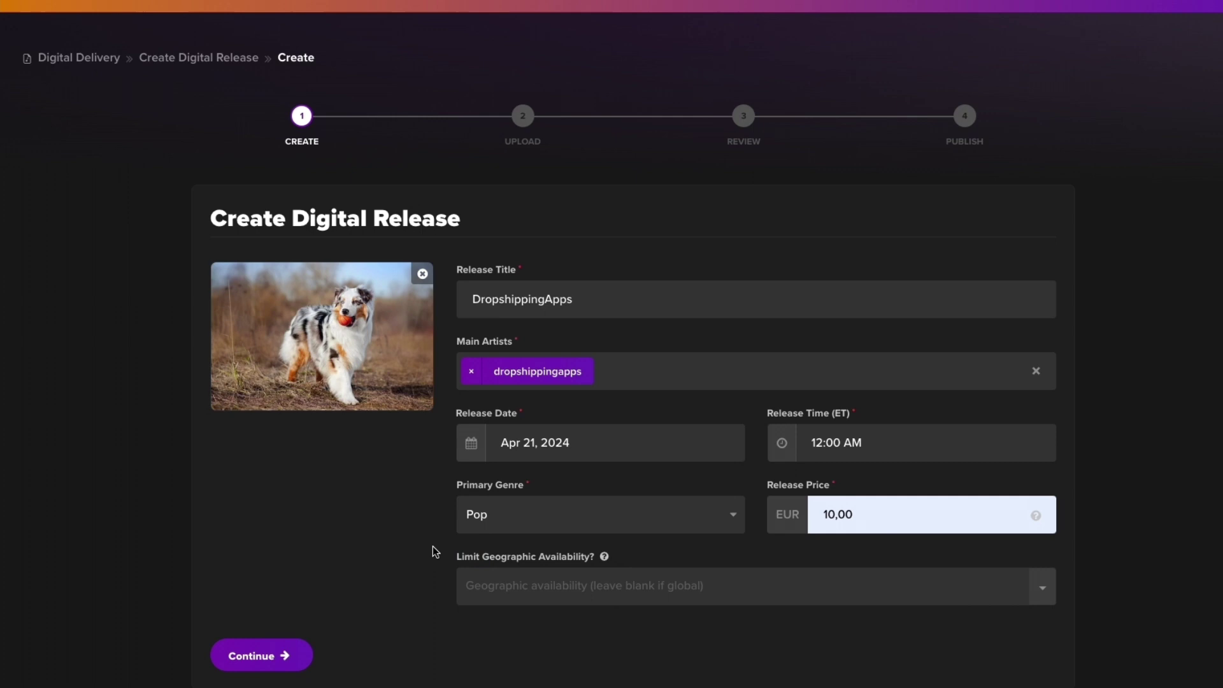
drag(462, 554, 541, 583)
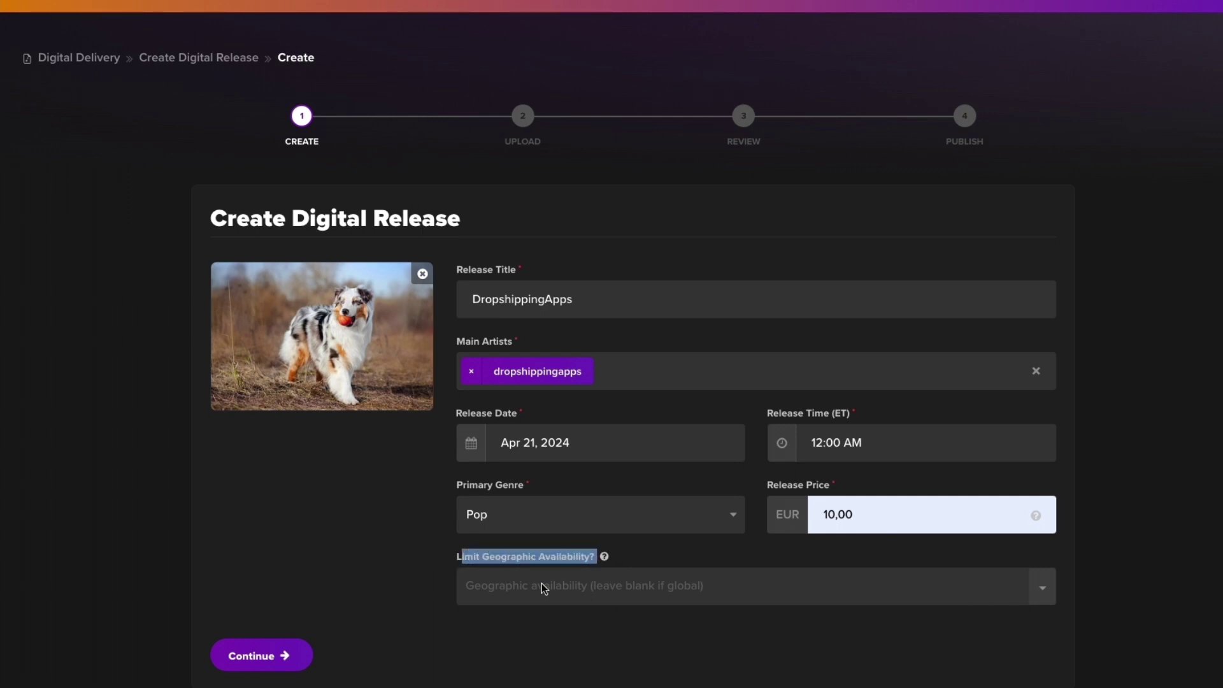
click(542, 582)
scroll(528, 508, down, 2)
click(372, 553)
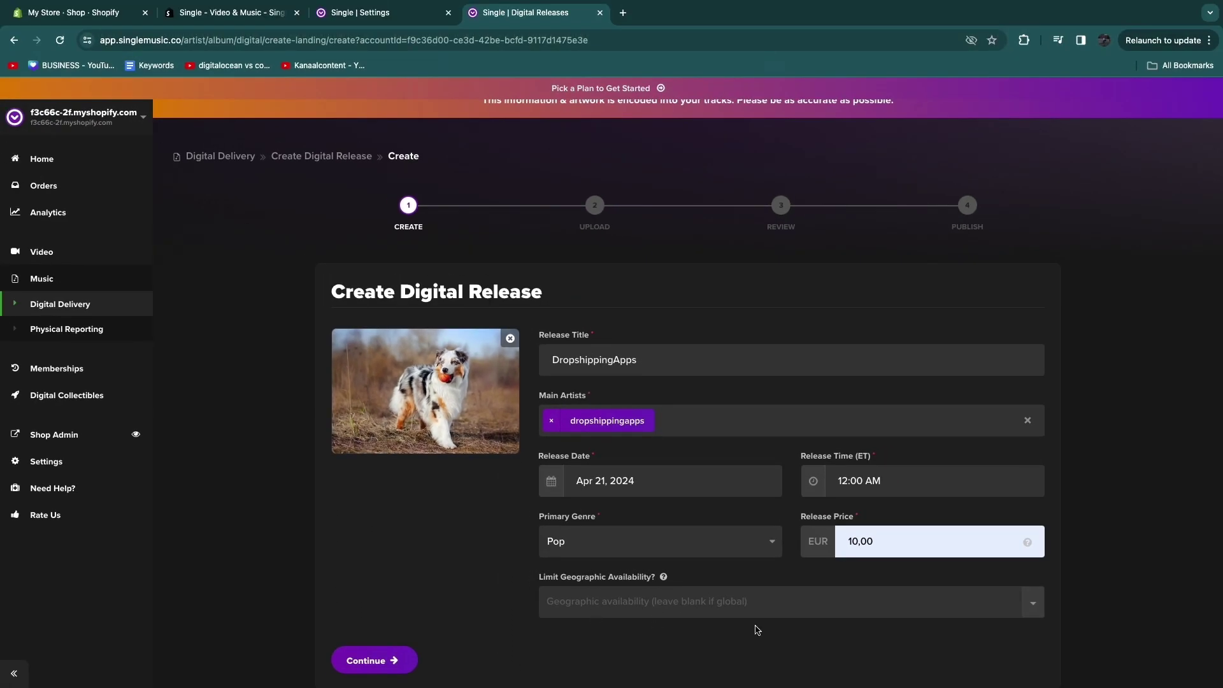
Create the album and upload an audio file as track 1 in the tracklist
click(369, 665)
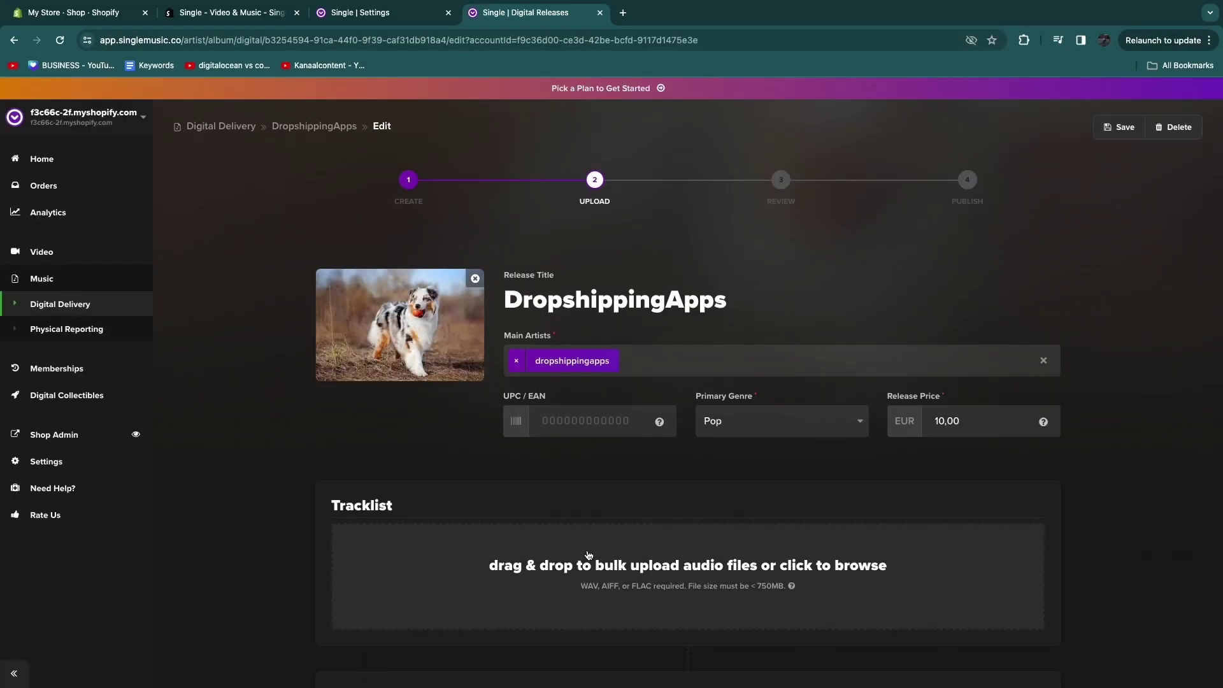
scroll(497, 481, down, 2)
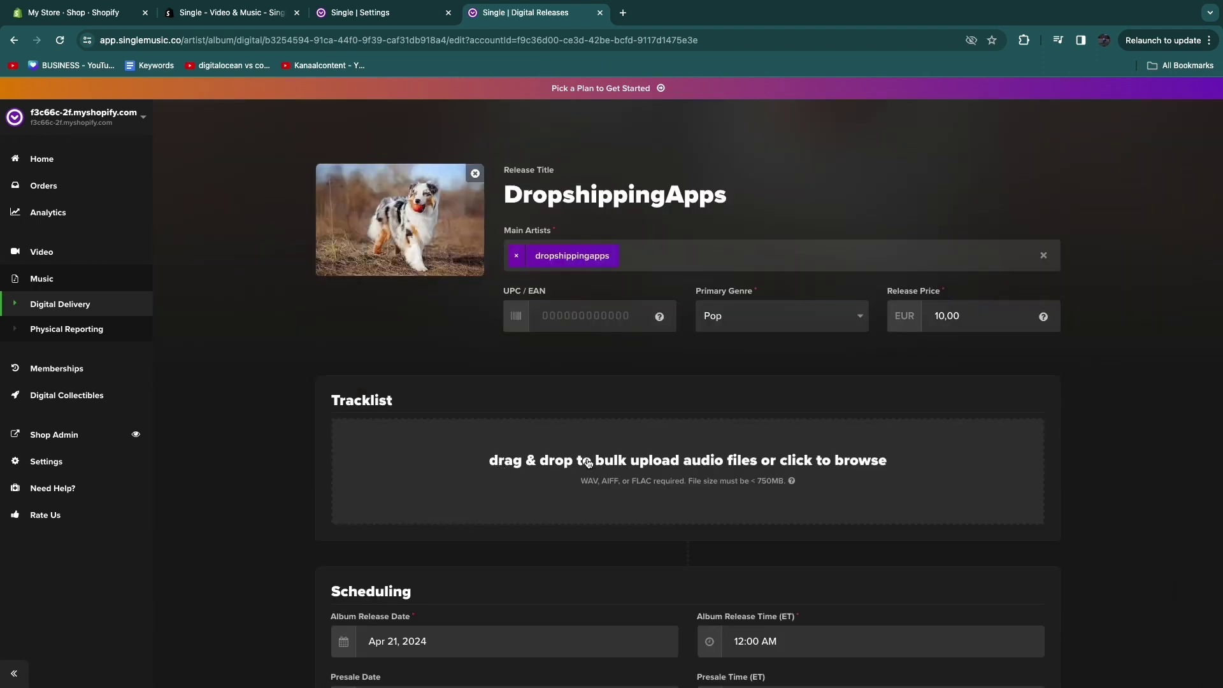
click(721, 466)
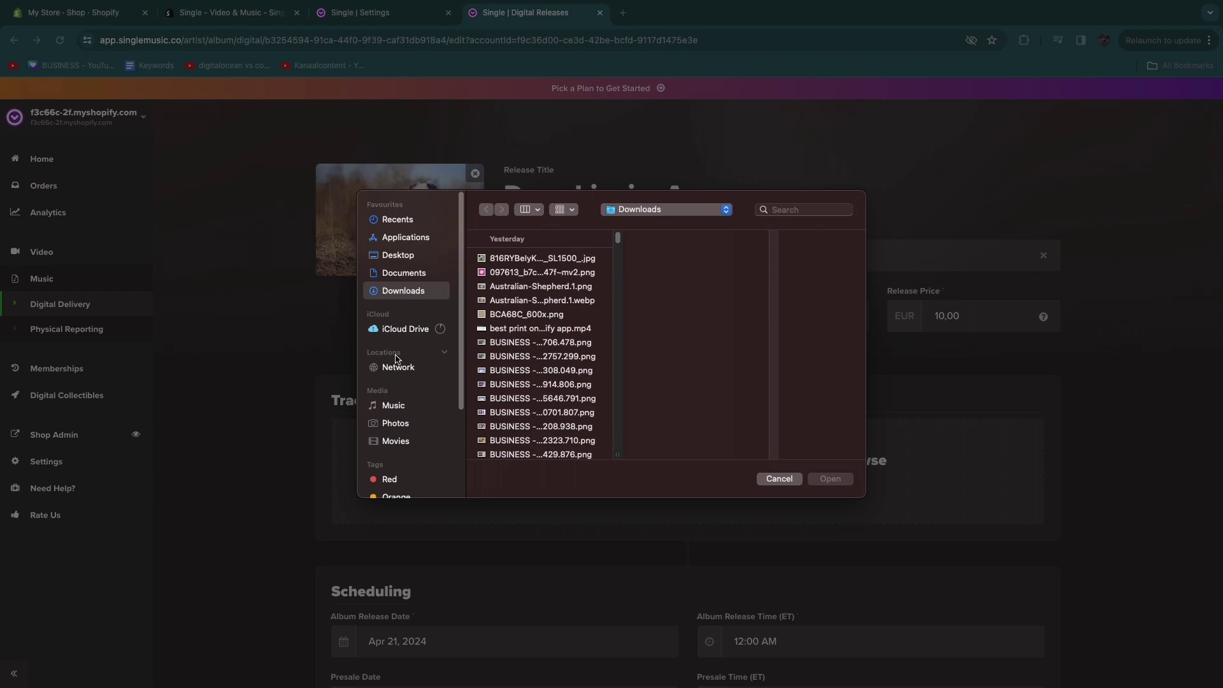
scroll(533, 323, down, 5)
key(Escape)
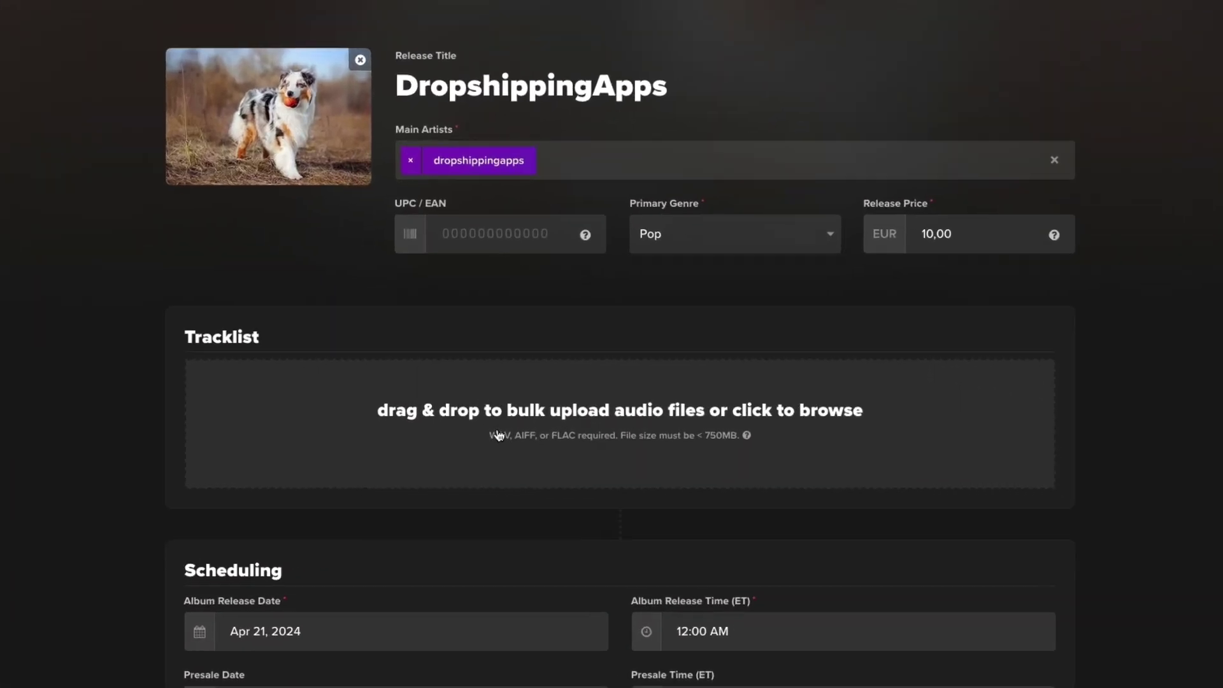
drag(494, 437, 648, 454)
click(716, 424)
click(497, 443)
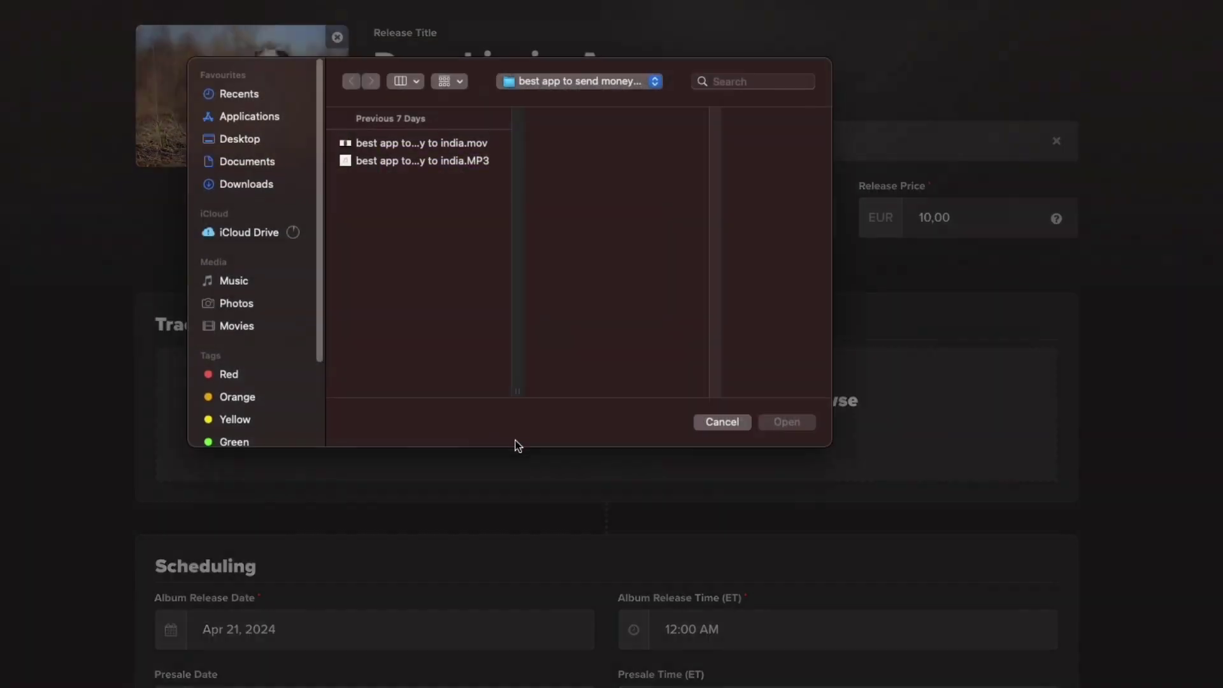
click(723, 423)
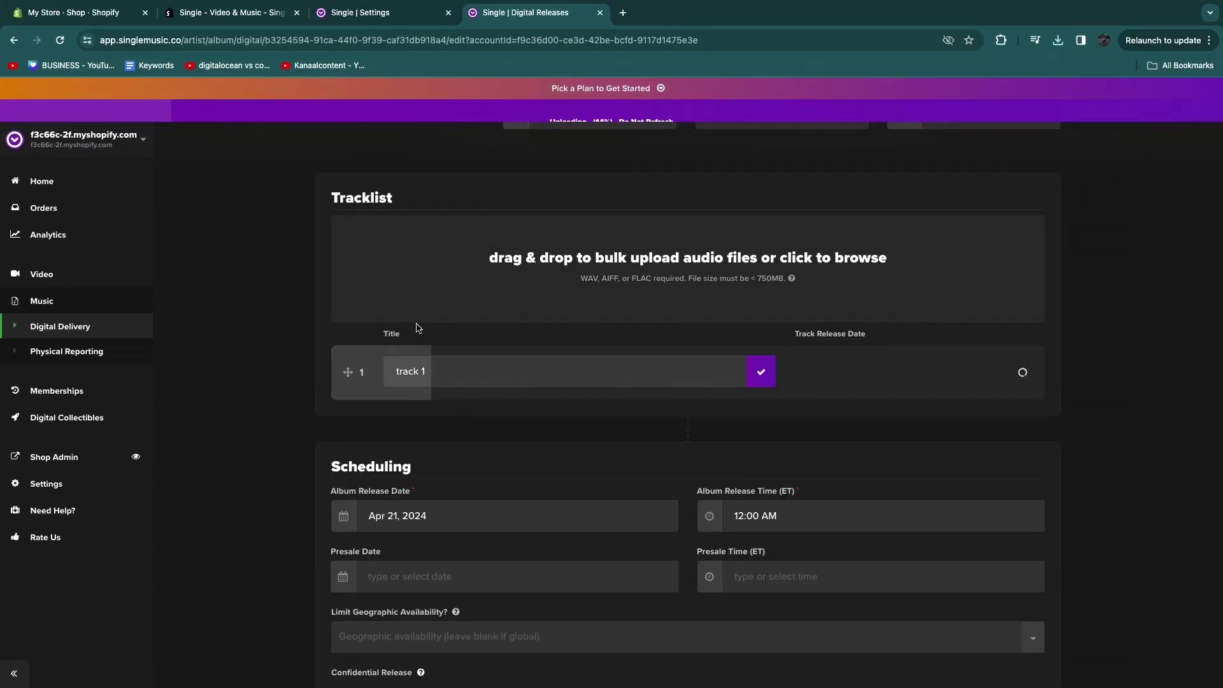
Wait for track 1 to finish uploading best-app-to-send-money-to-india.wav, dated Apr 21, 2024
click(622, 275)
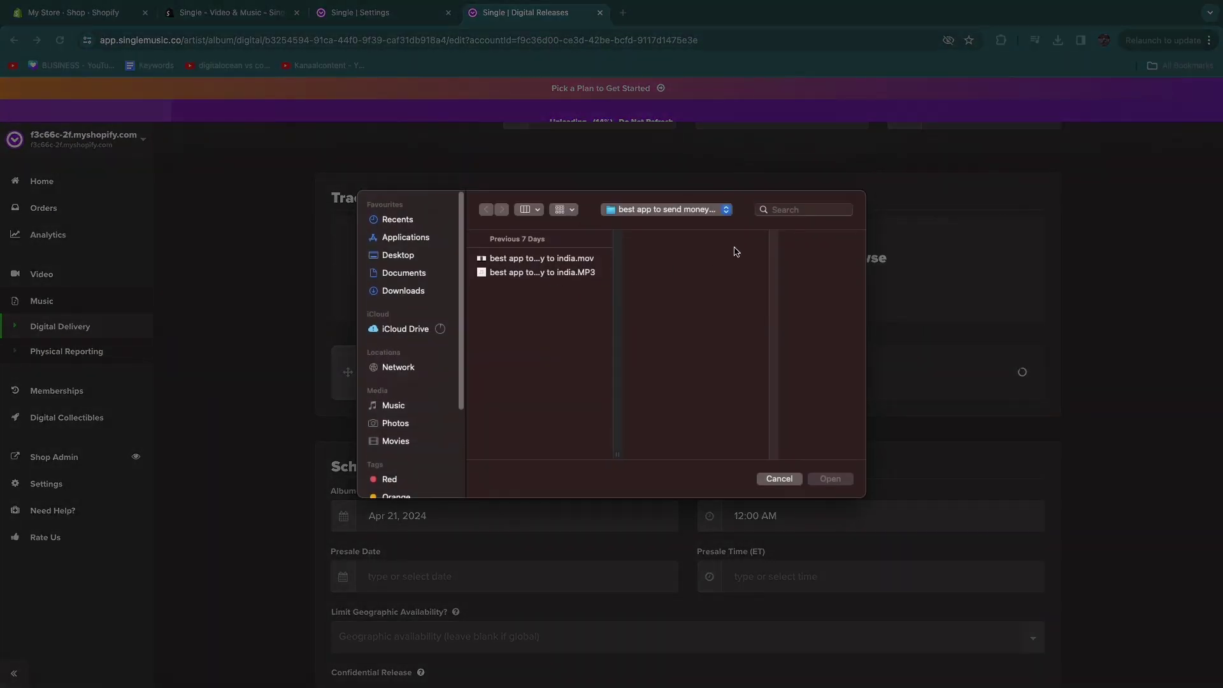
click(779, 479)
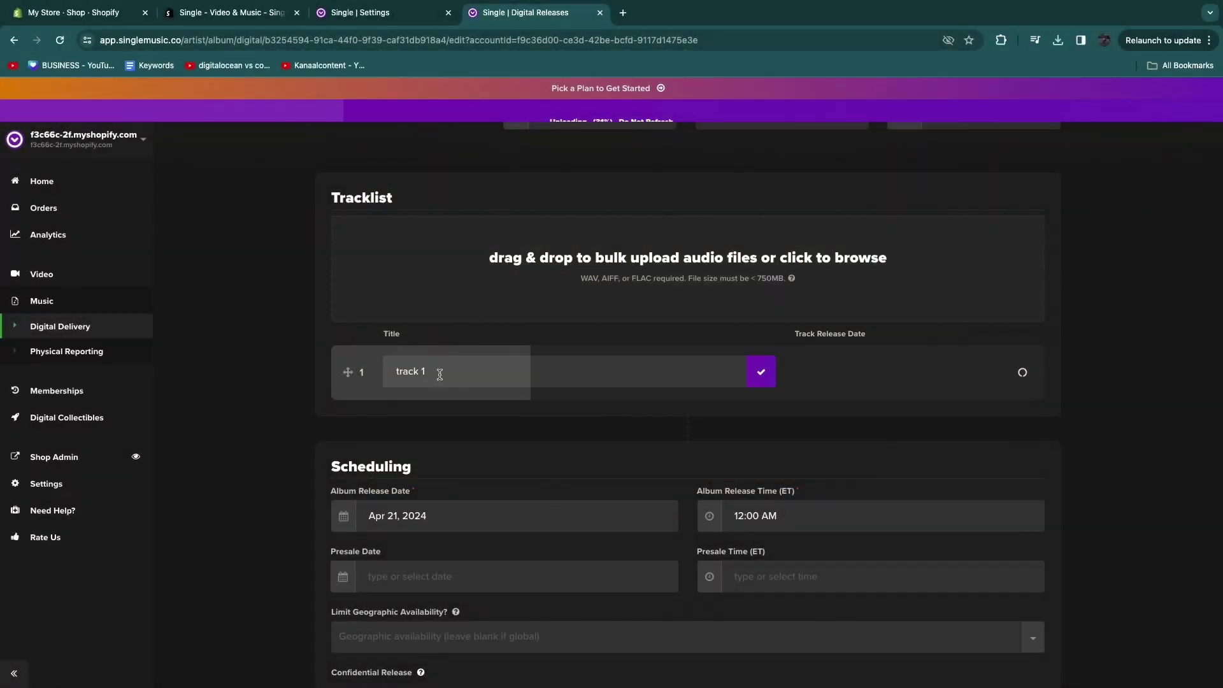
triple_click(430, 376)
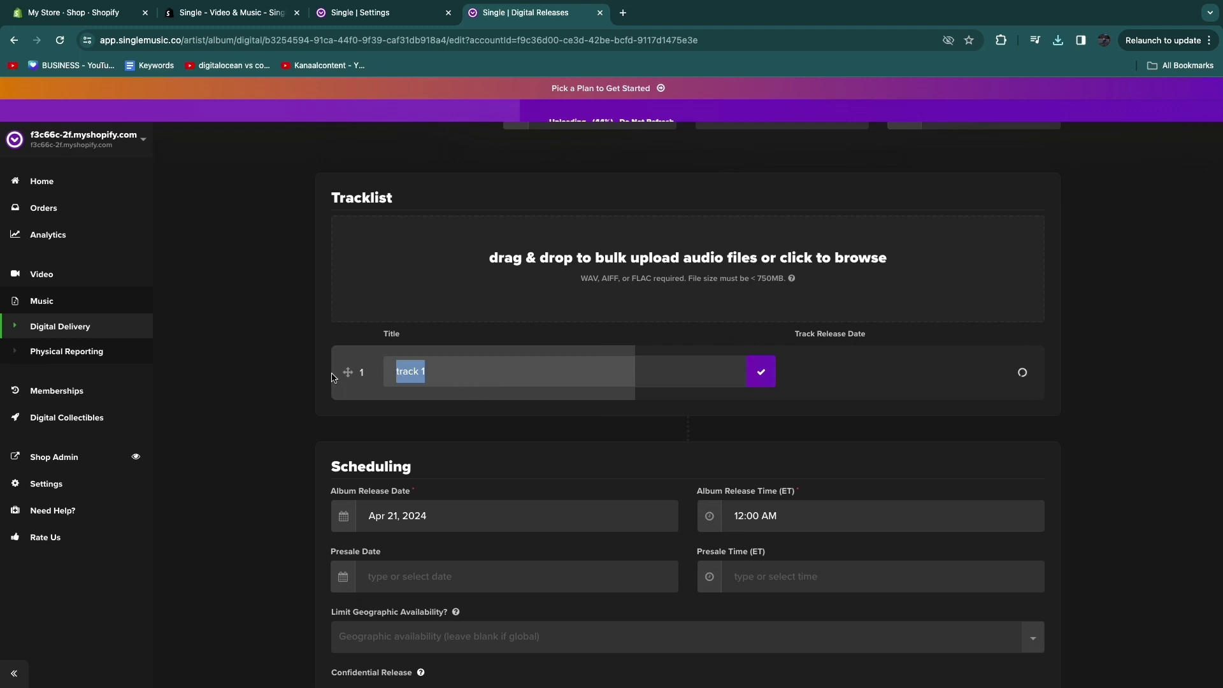
click(355, 377)
key(ctrl+a)
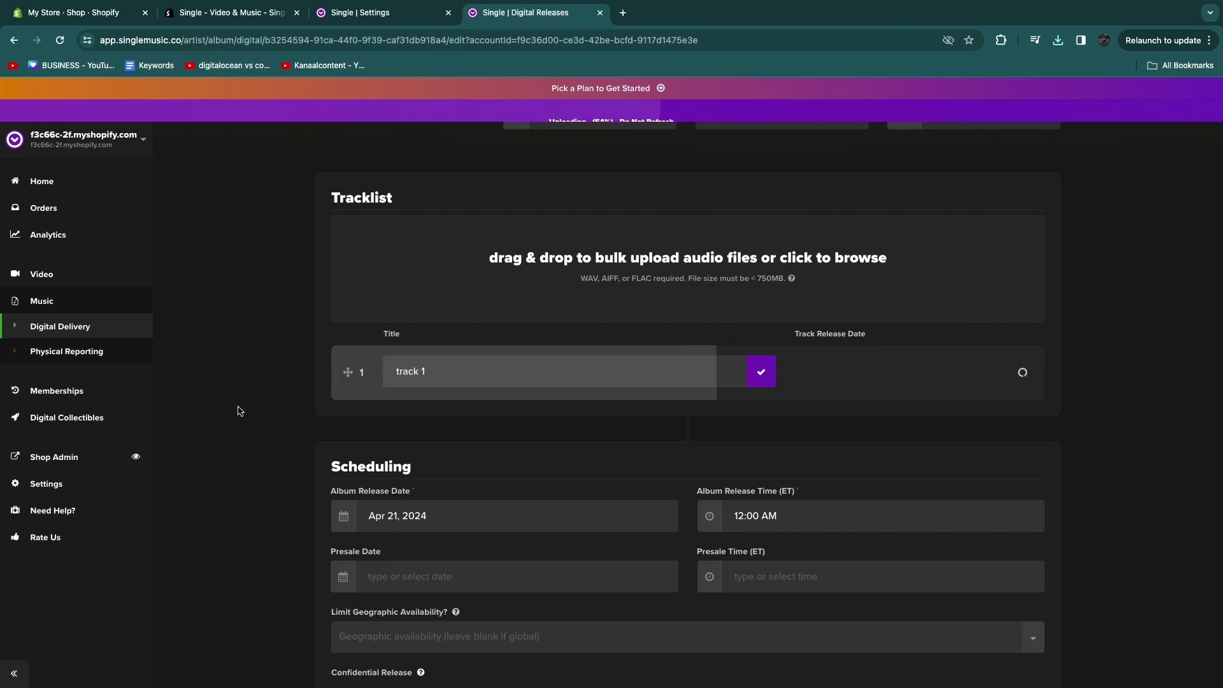
scroll(560, 323, up, 3)
scroll(701, 324, down, 3)
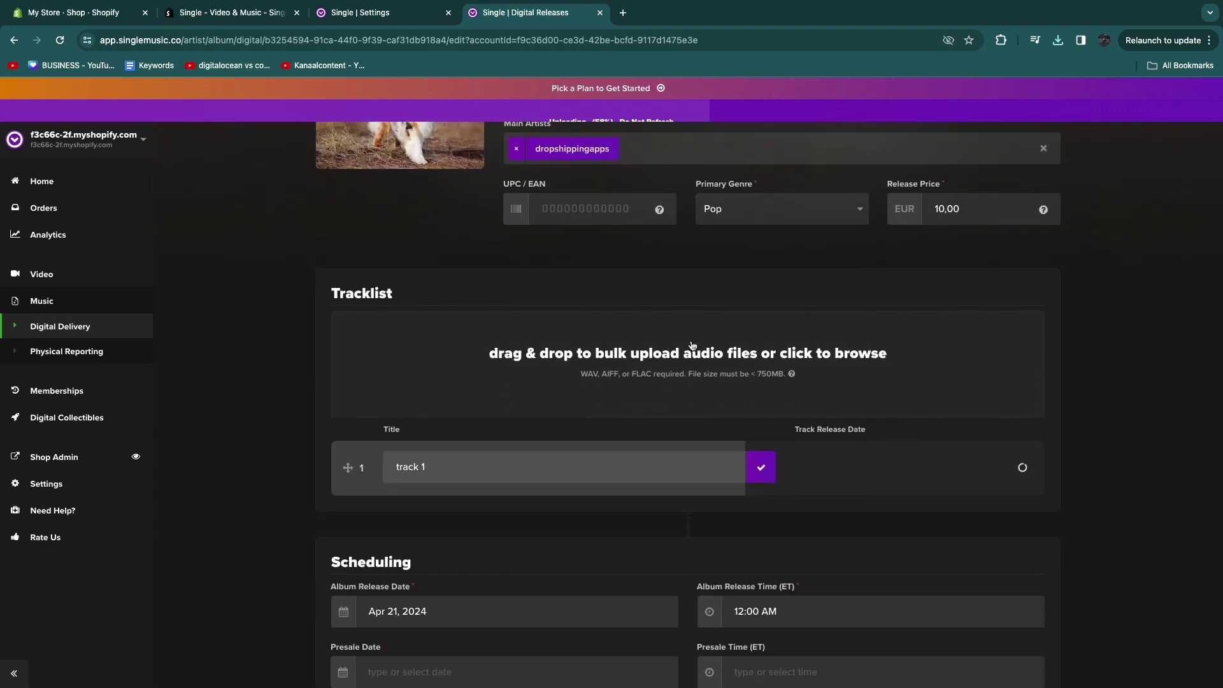
drag(795, 327, 882, 327)
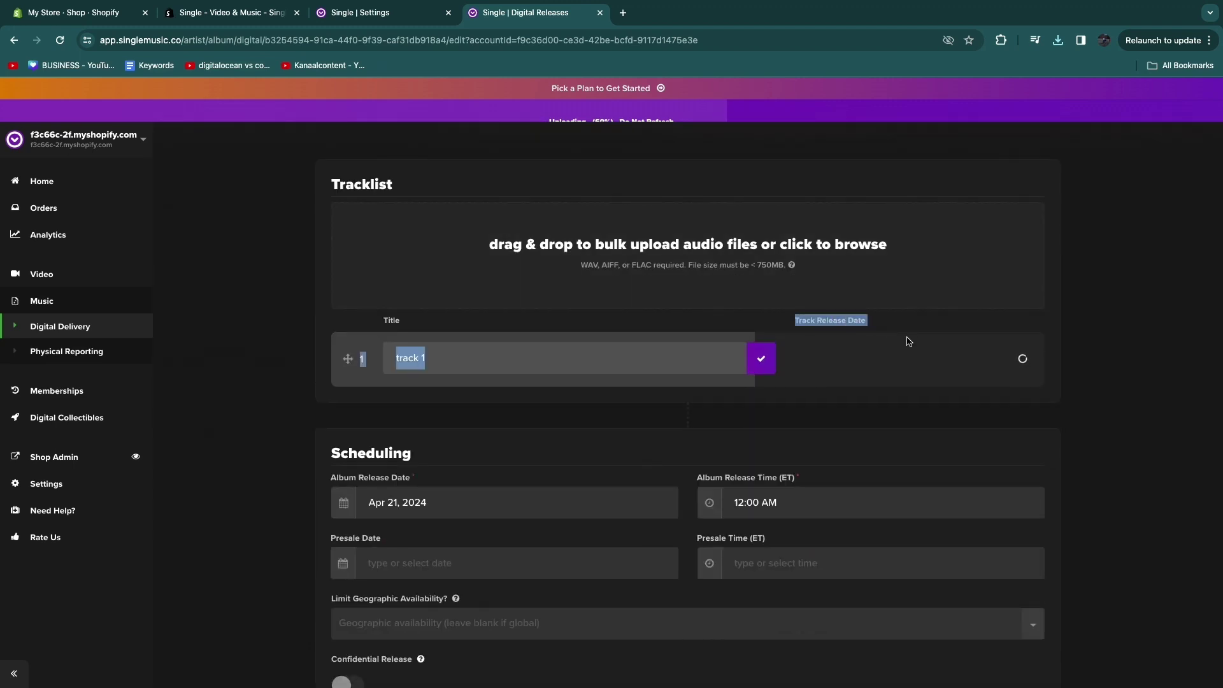
scroll(641, 458, down, 3)
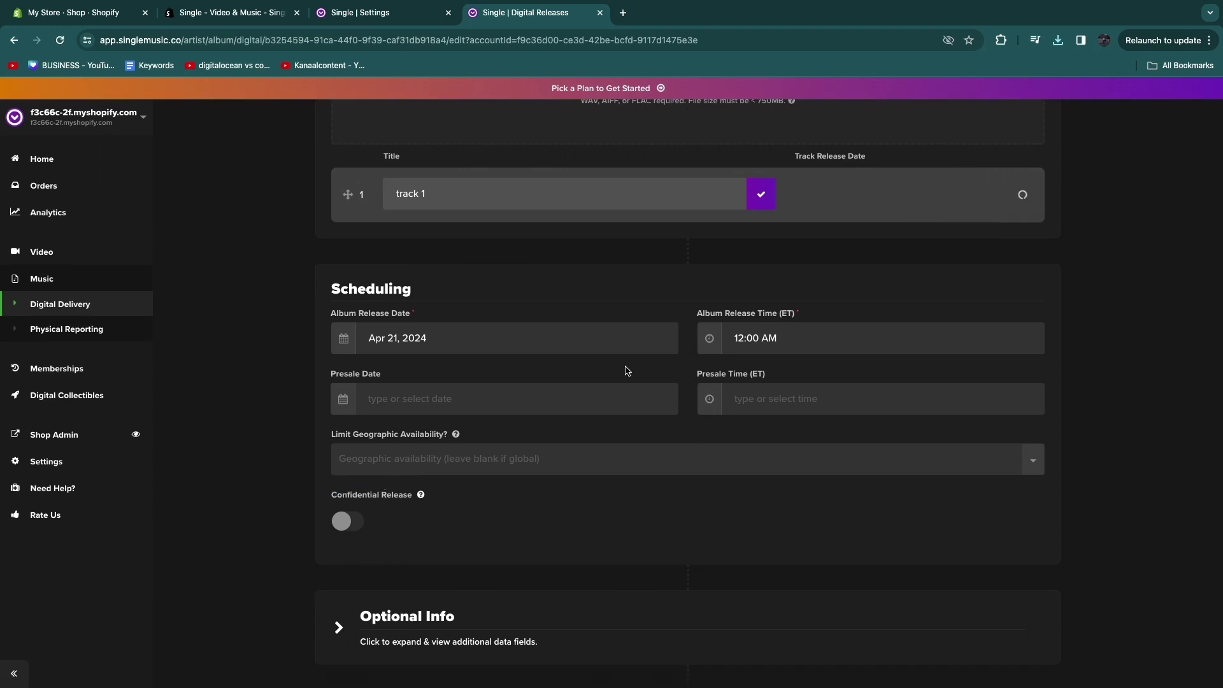
scroll(783, 382, up, 2)
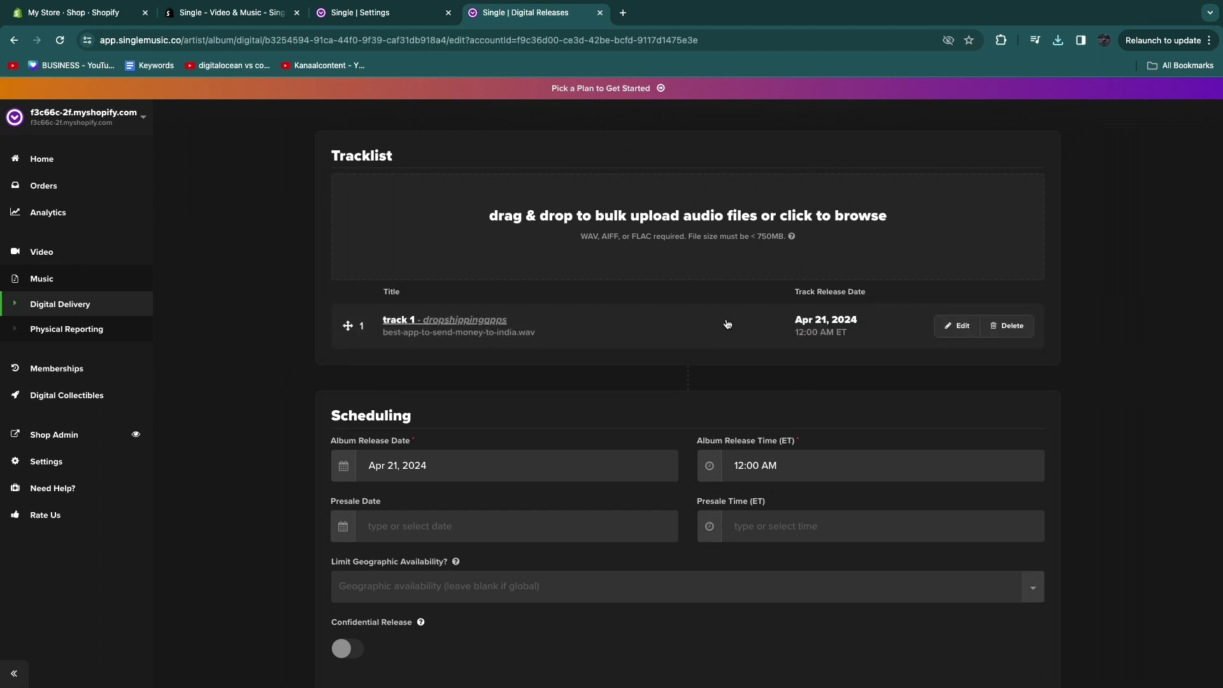
Toggle Optional Info, then scroll back to check the 'best app to send money to india' track entries
scroll(493, 380, down, 1)
scroll(492, 381, down, 7)
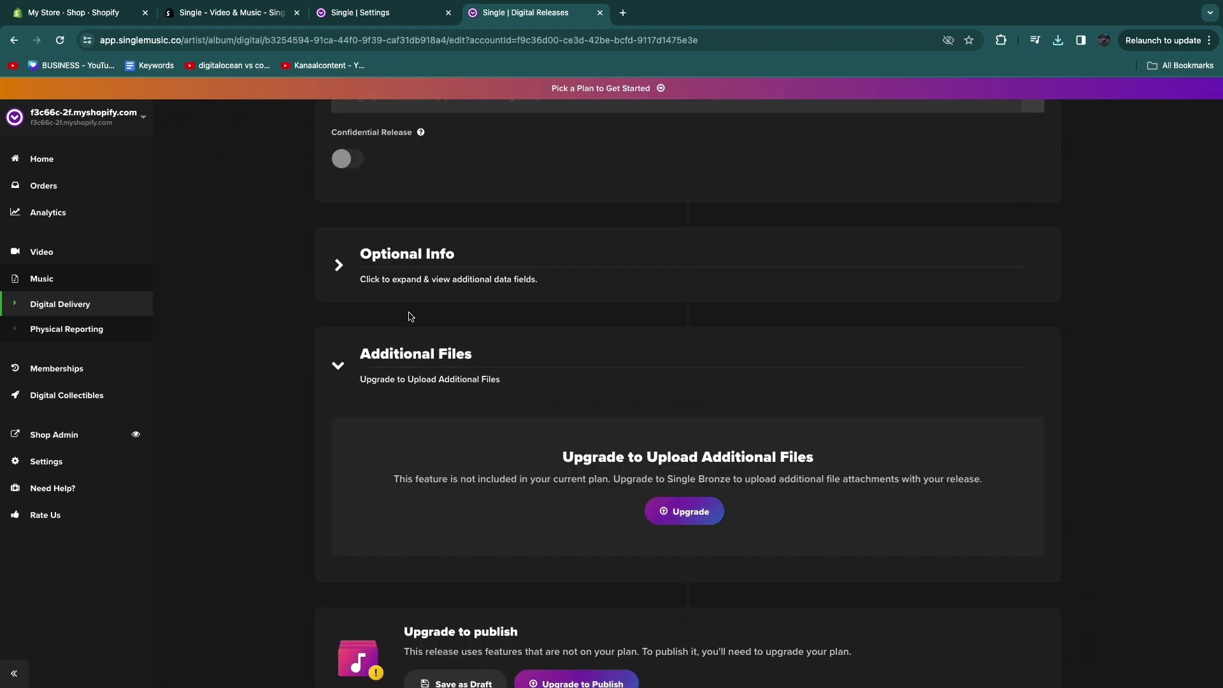
click(375, 255)
click(385, 256)
click(395, 258)
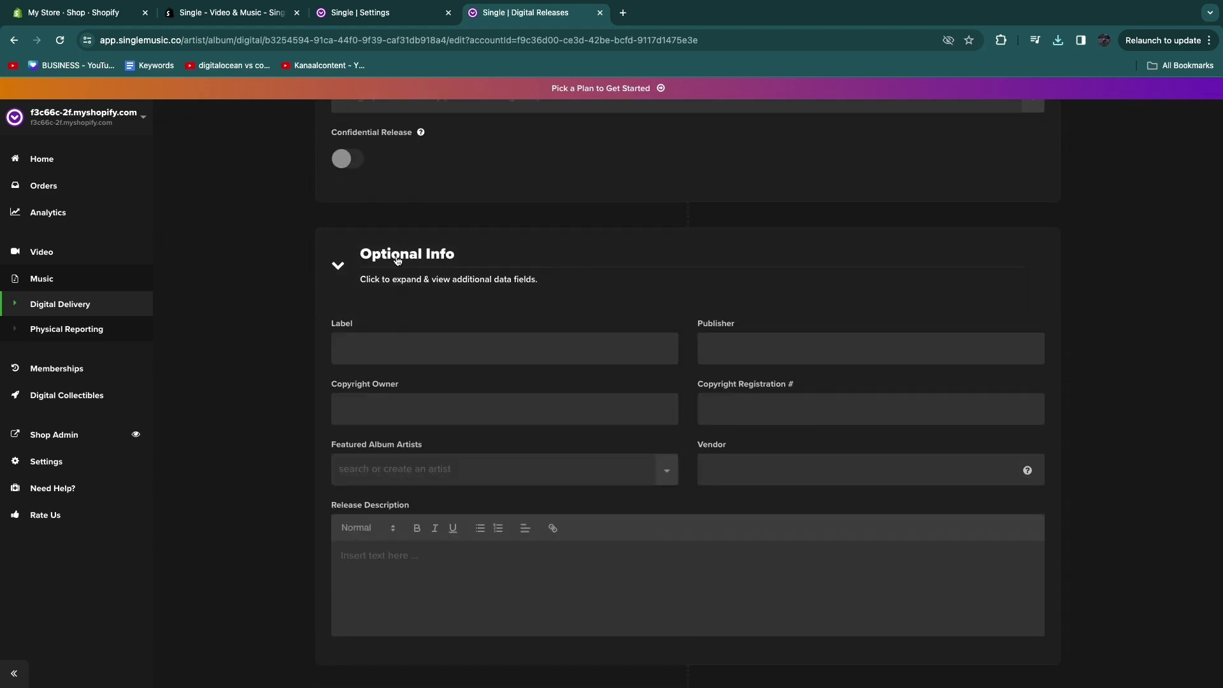
click(377, 277)
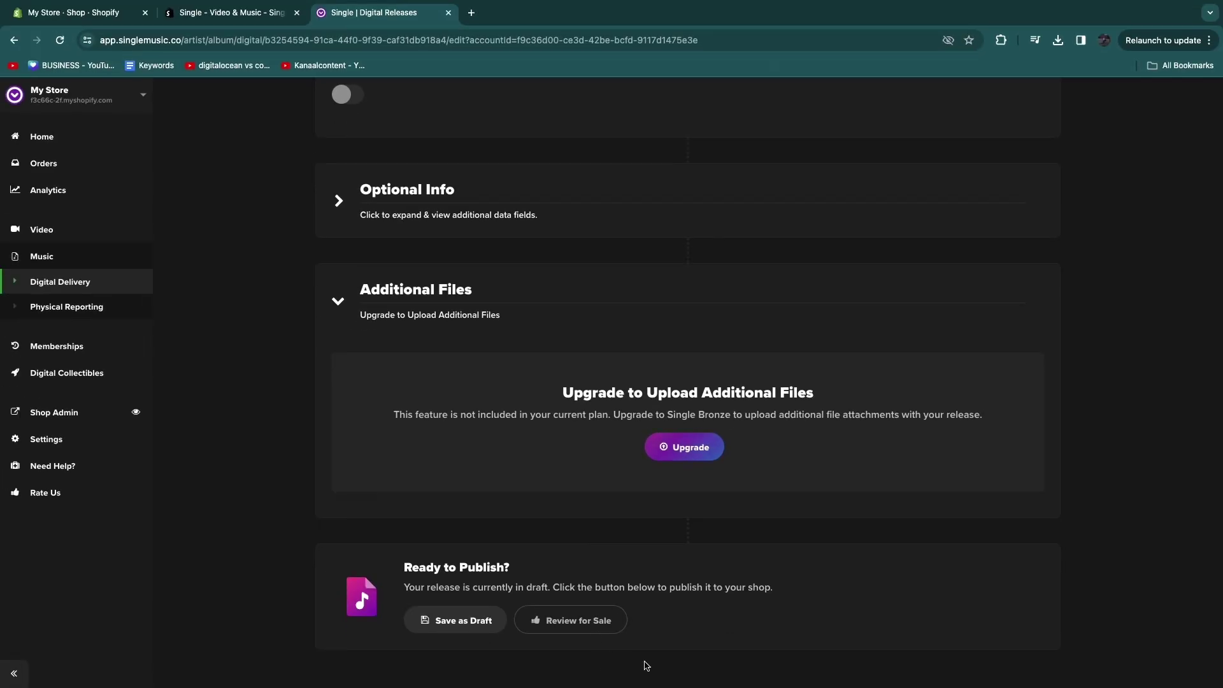
scroll(567, 542, up, 7)
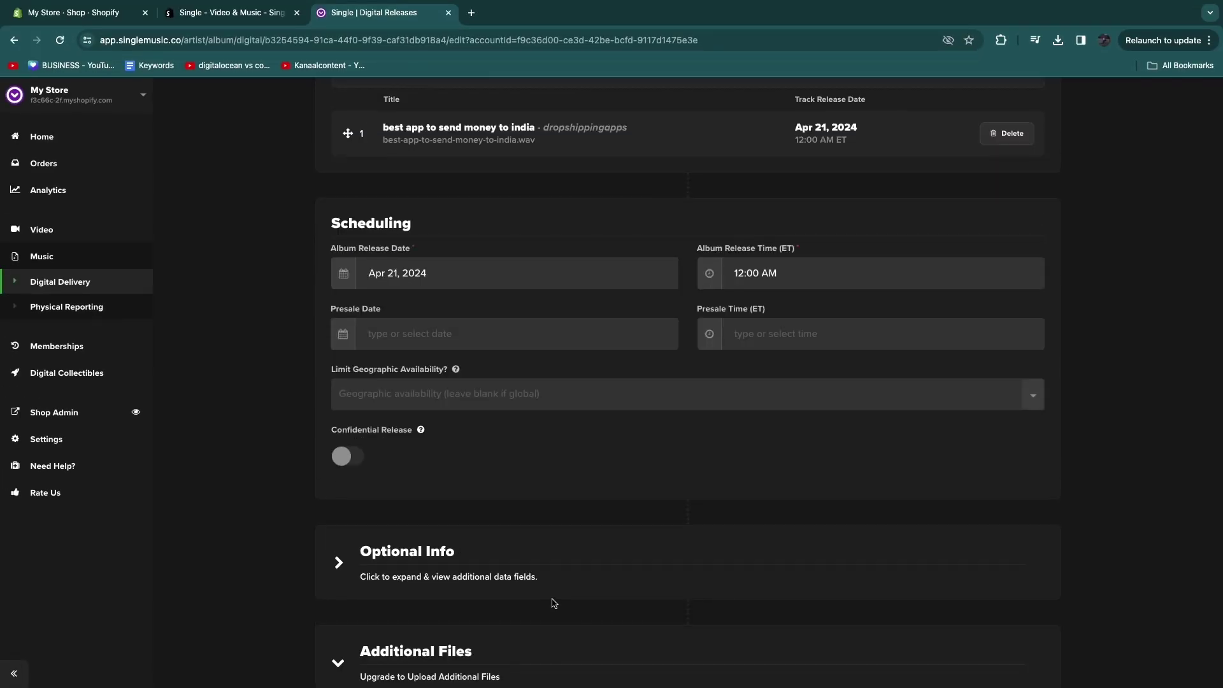
scroll(451, 306, up, 2)
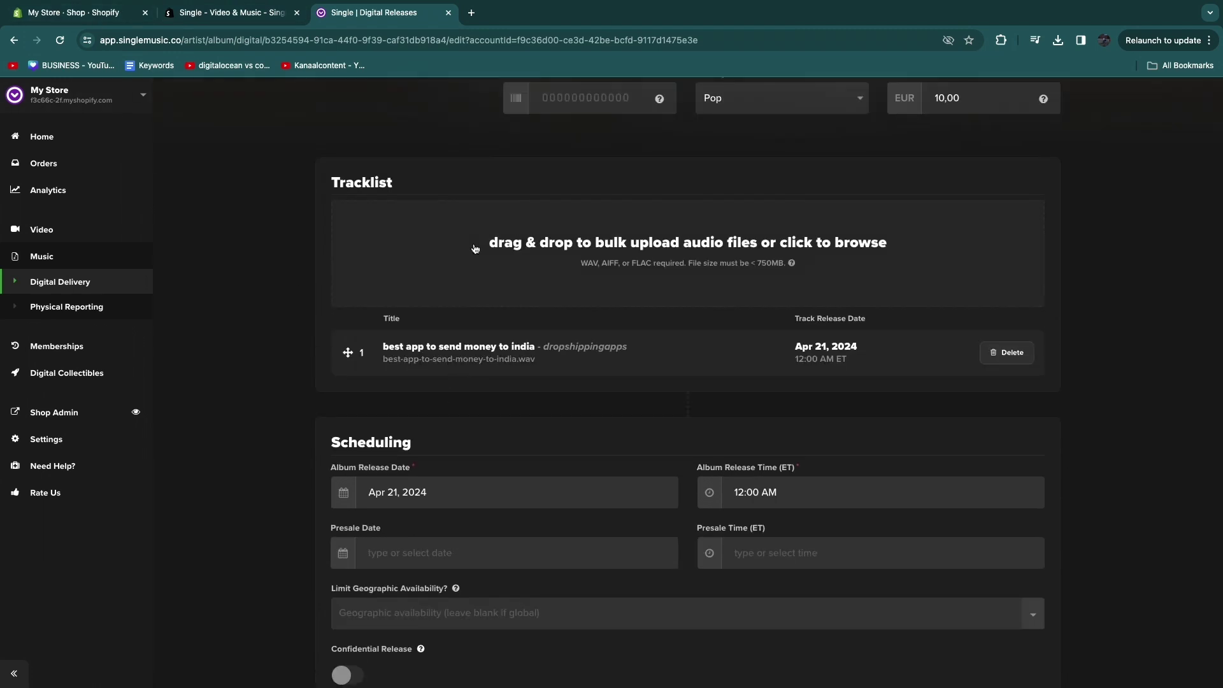
scroll(592, 446, up, 3)
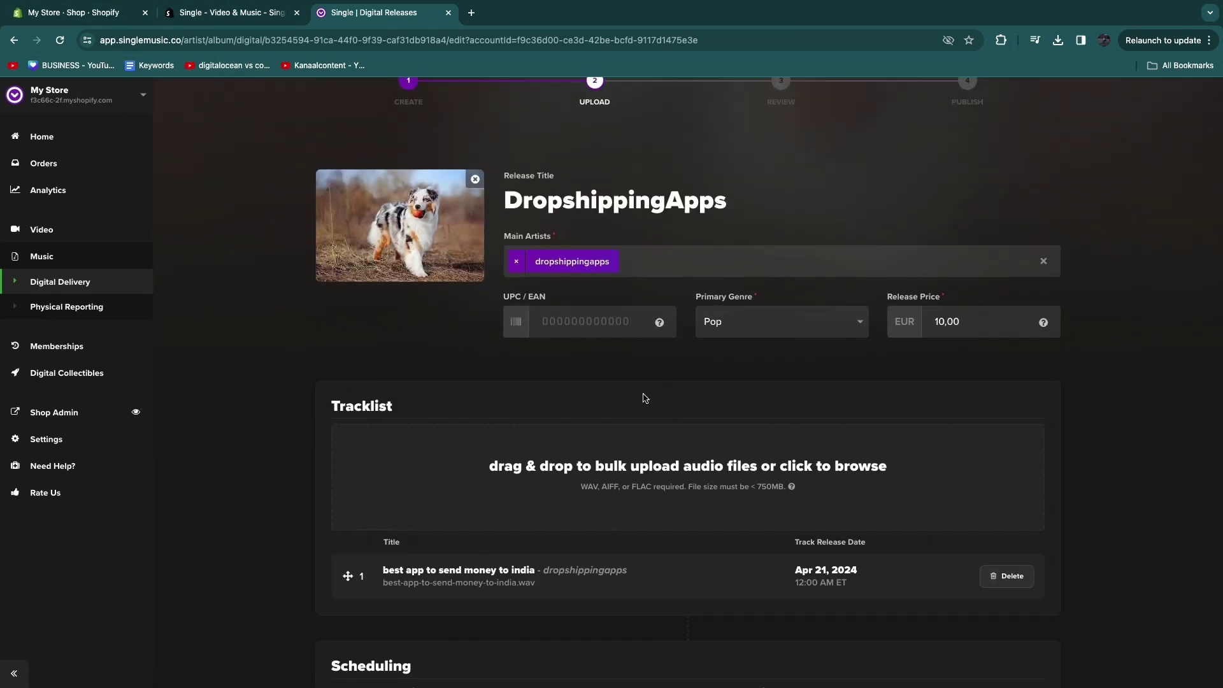
scroll(592, 468, down, 1)
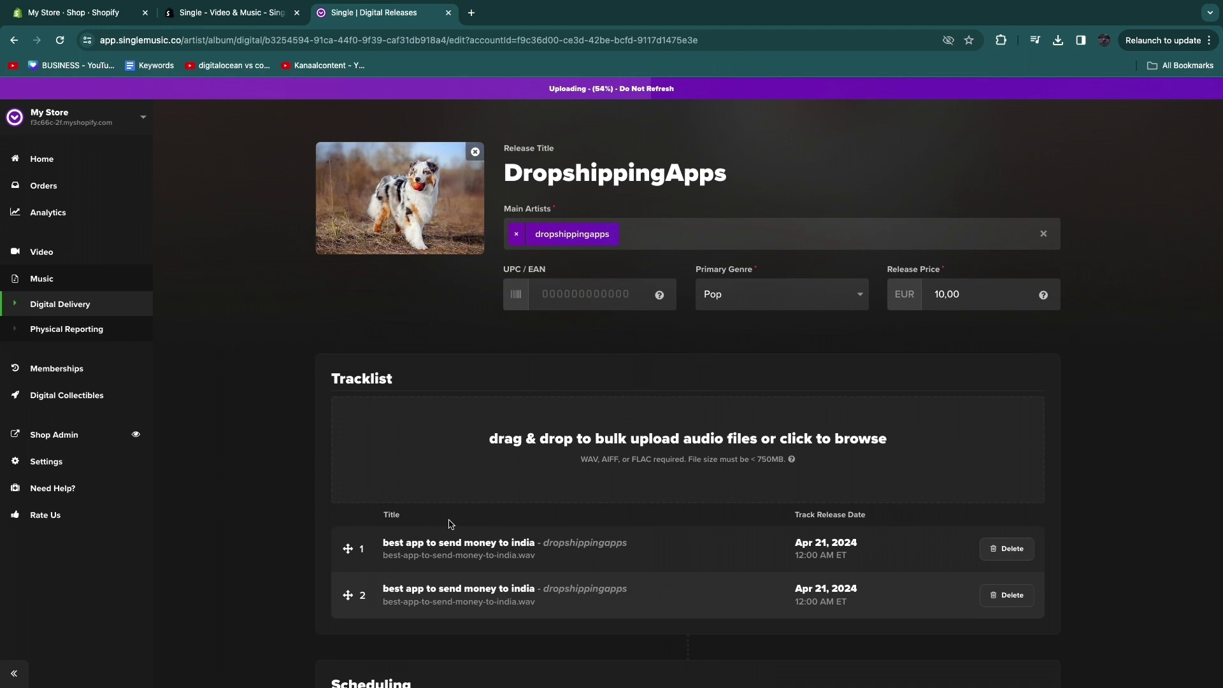
Edit track 1, changing its price from 0,99 to 4 and release date to Apr 20, 2024
click(571, 542)
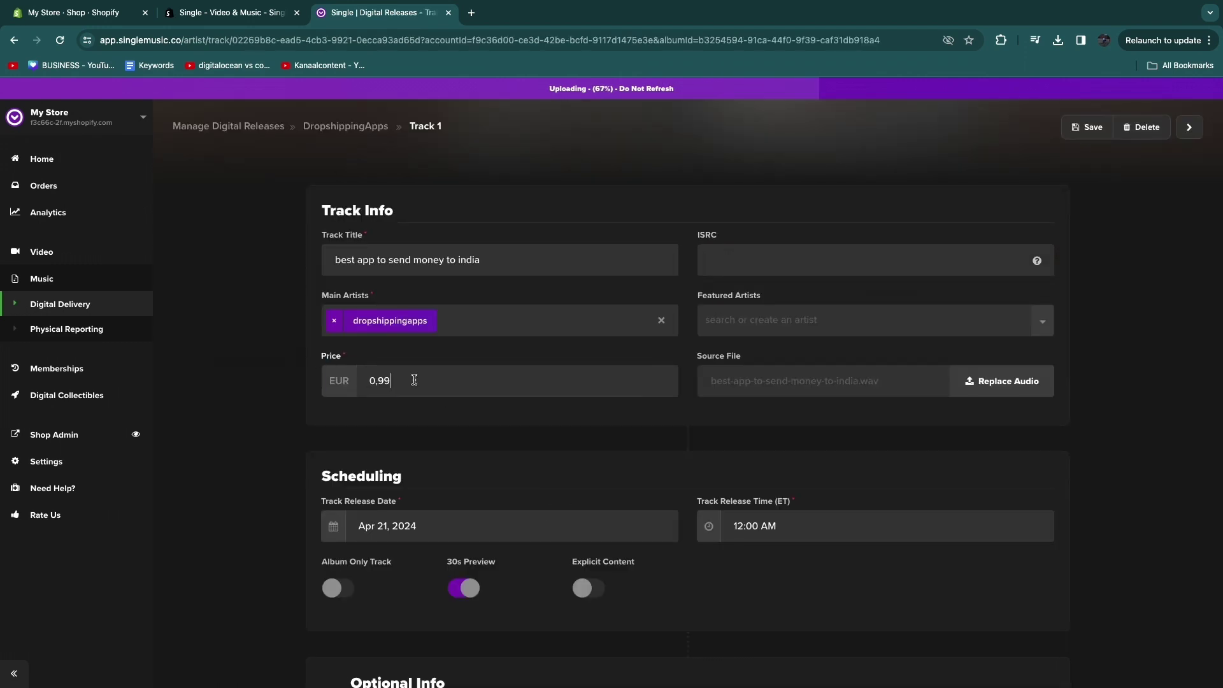
drag(414, 381, 368, 378)
text(4)
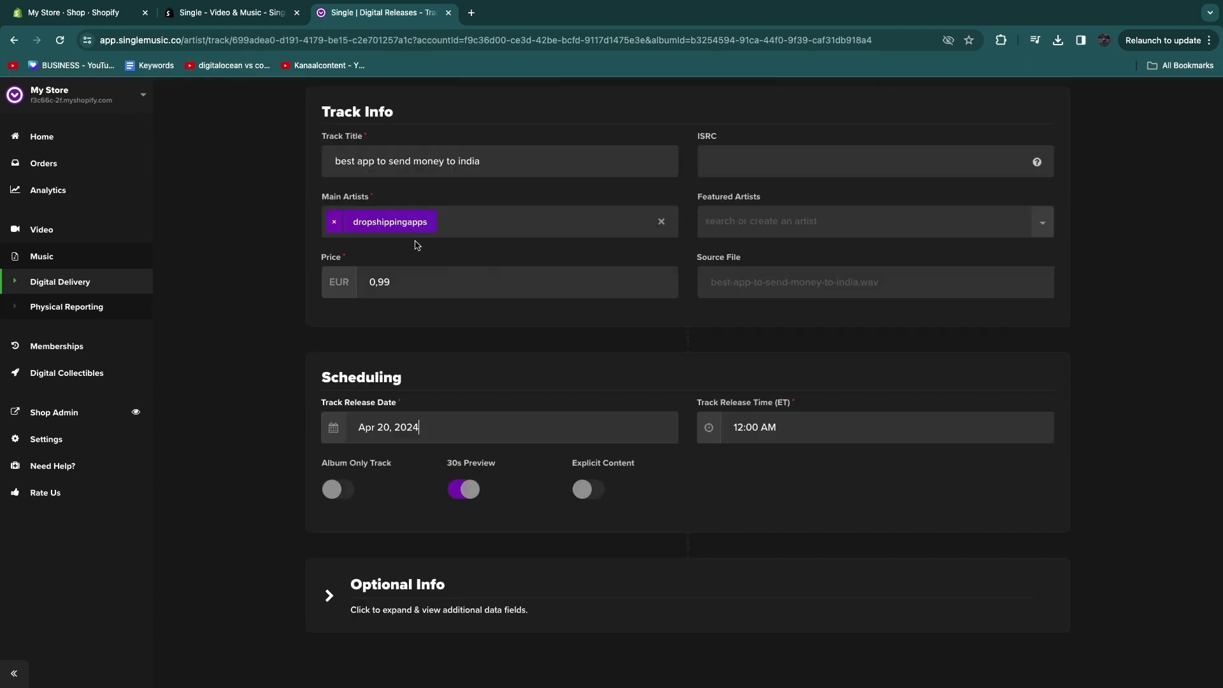
scroll(426, 411, down, 1)
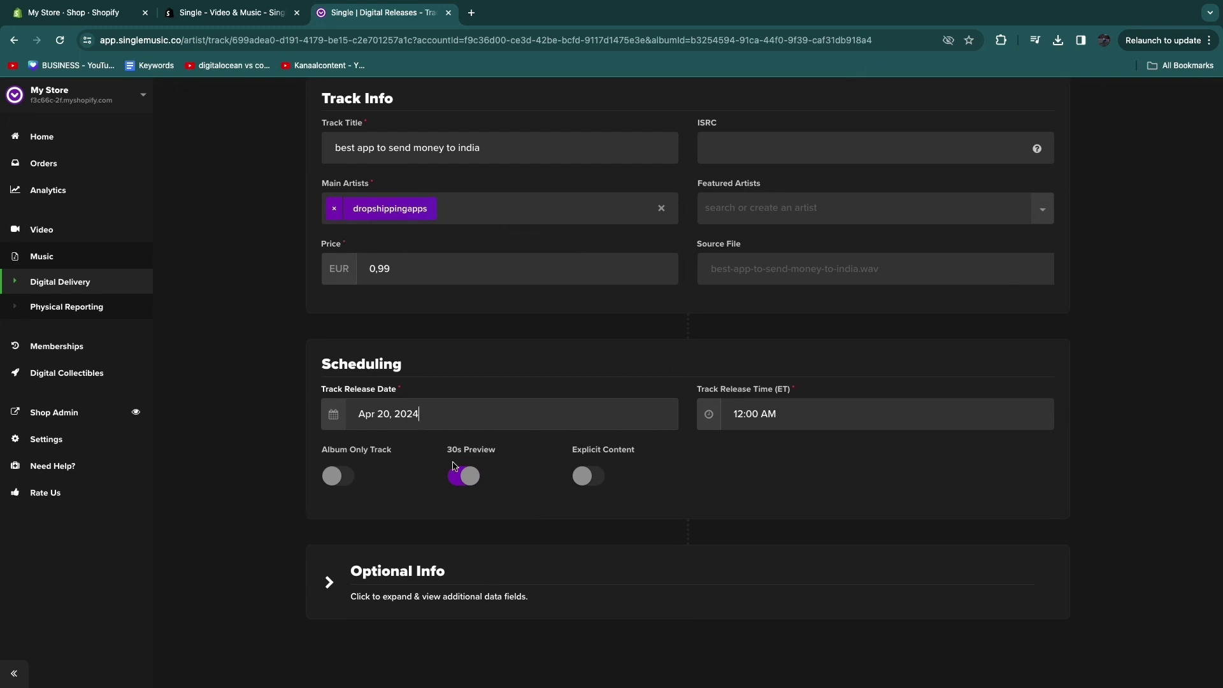
double_click(451, 455)
scroll(1094, 109, up, 2)
Save the track, advance the DropshippingApps release to Review, and mark it Ready to Publish
click(1093, 107)
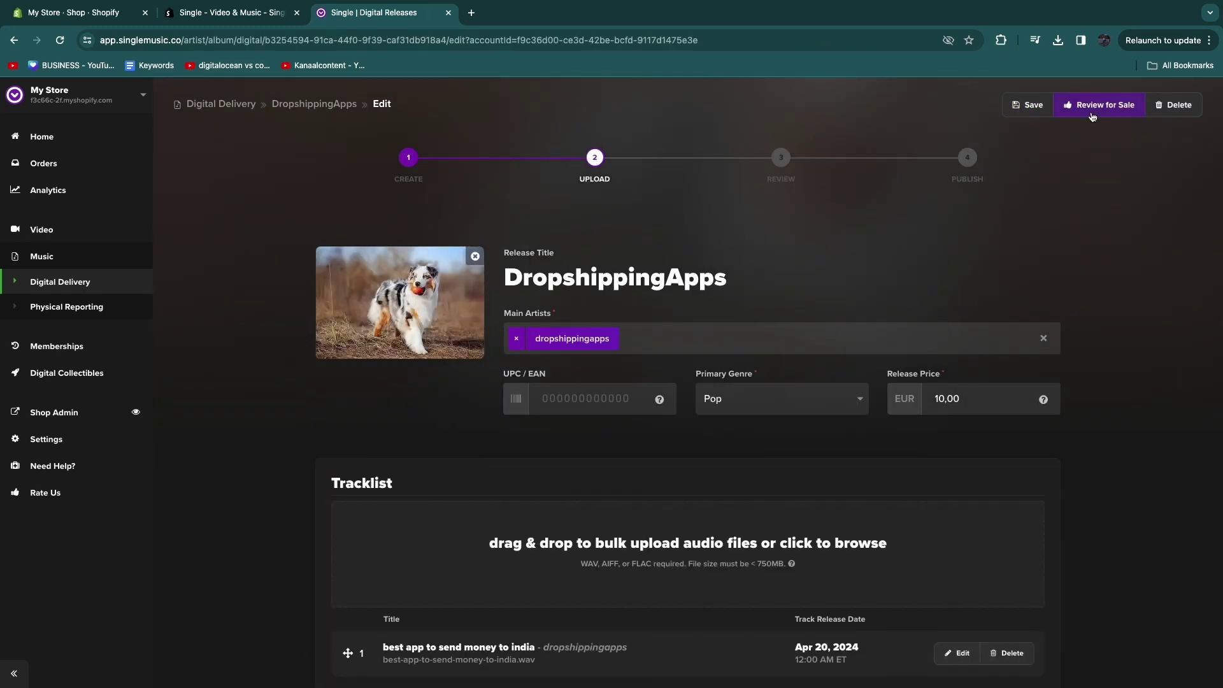
click(1097, 105)
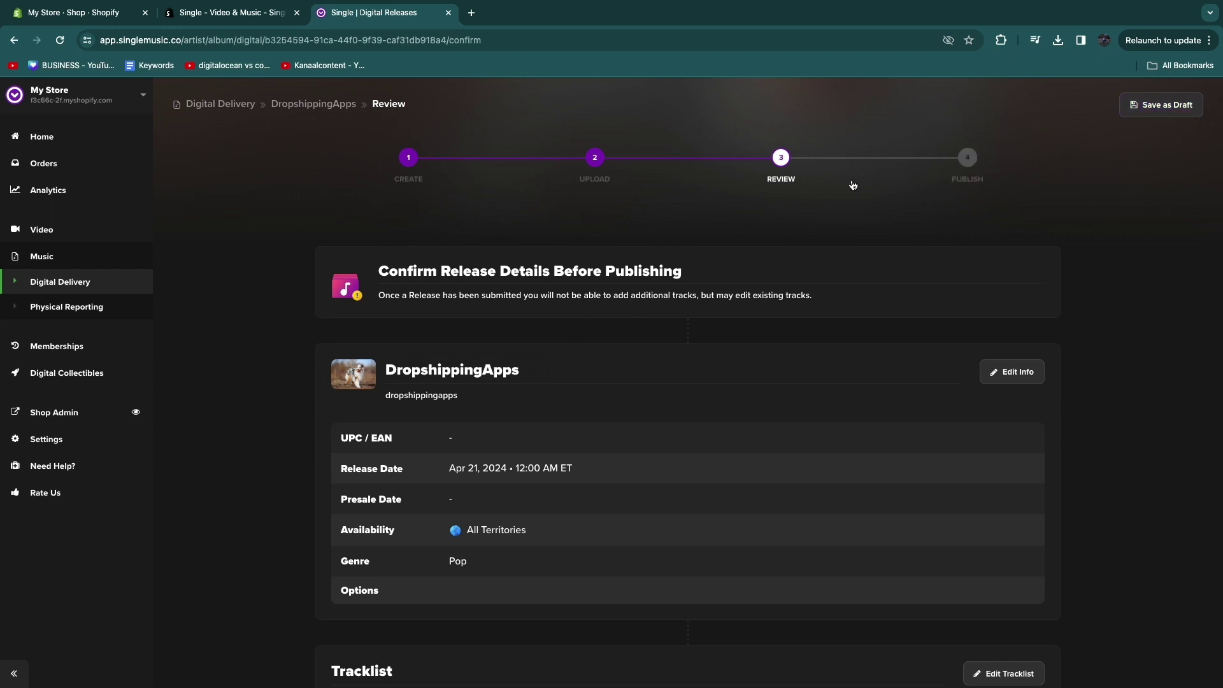
scroll(510, 306, down, 3)
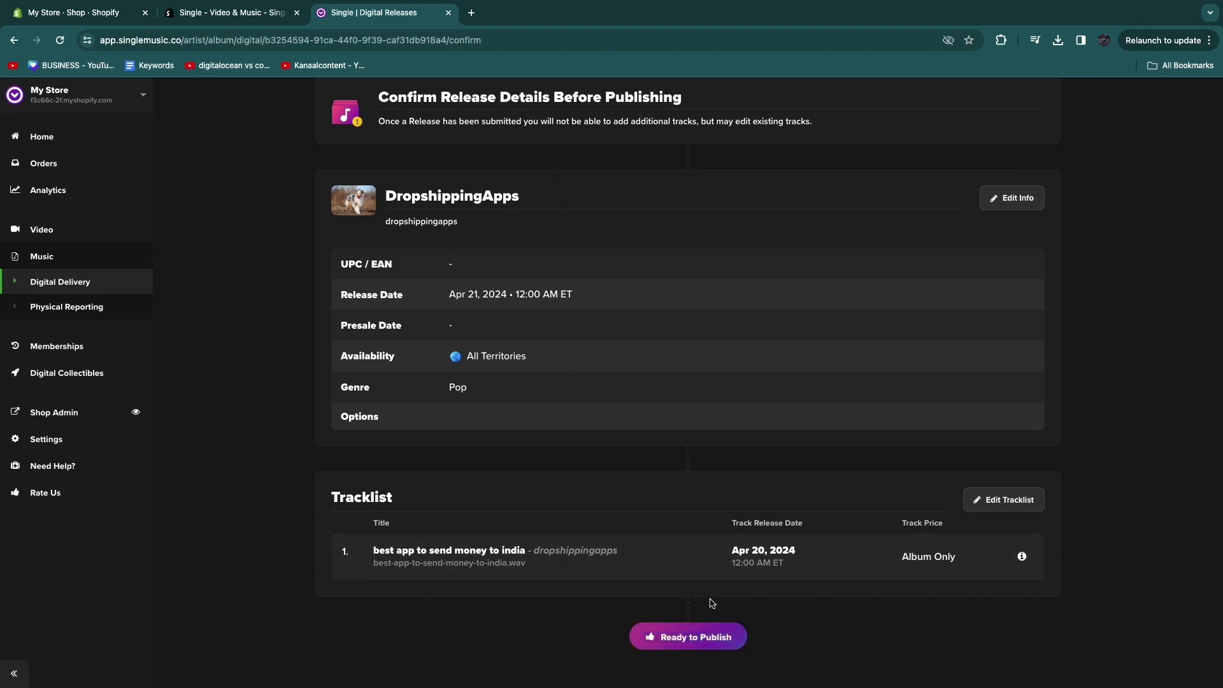
click(690, 638)
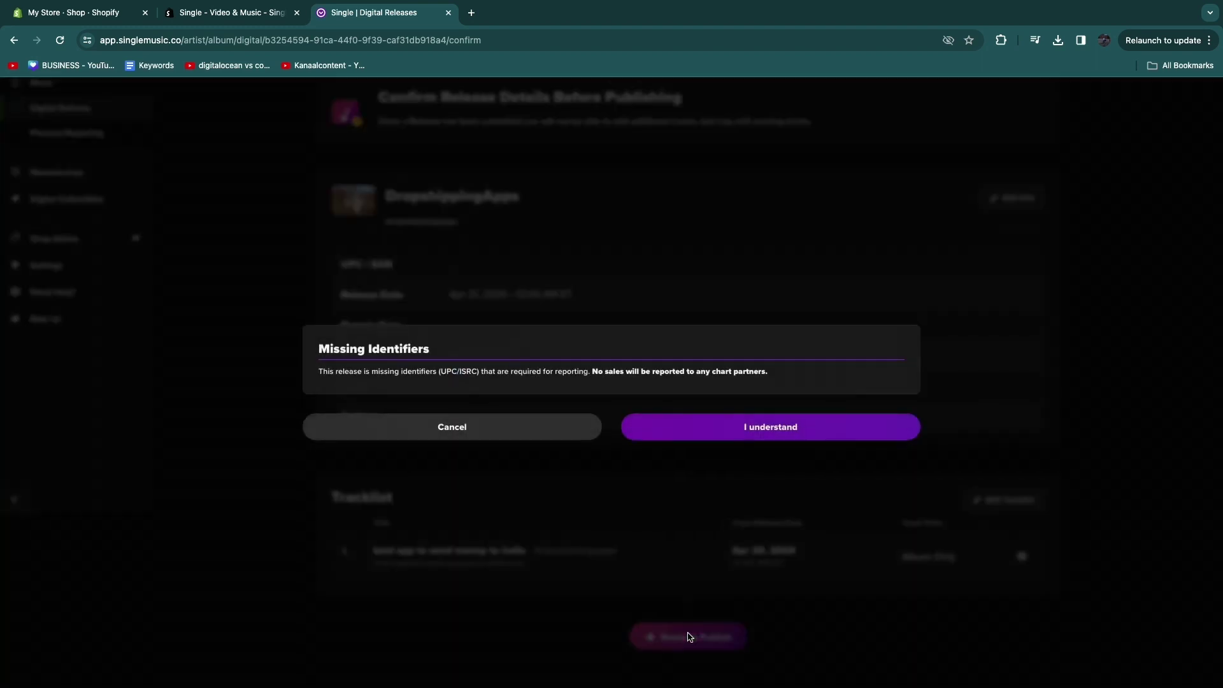
Acknowledge the Missing Identifiers warning and review the Publish Release prompt
click(726, 429)
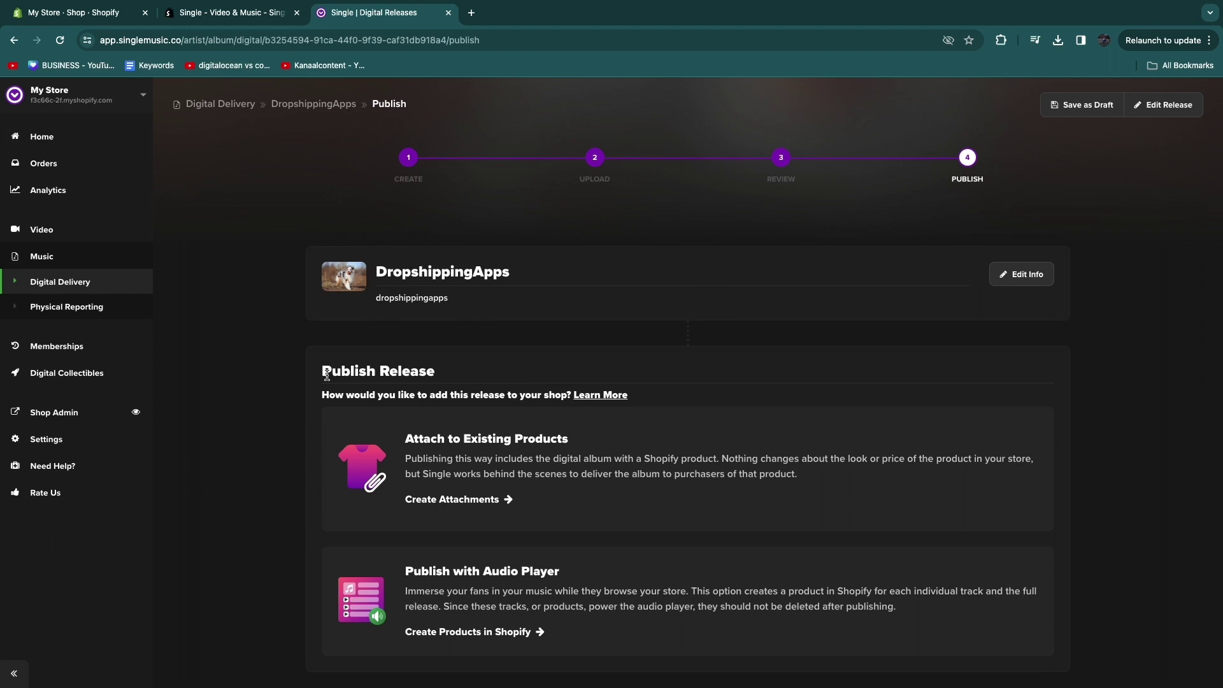
mouse_move(327, 374)
mouse_down()
mouse_move(364, 388)
mouse_move(322, 394)
mouse_up()
drag(476, 395, 270, 410)
click(271, 409)
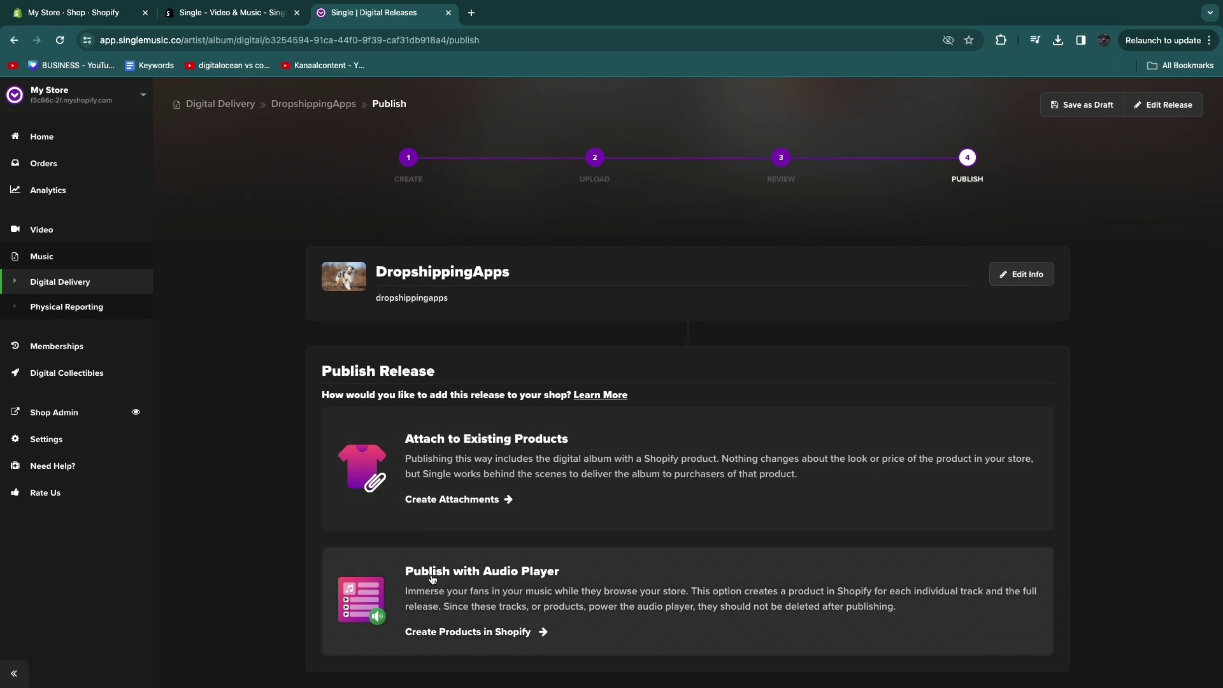
Publish with Audio Player, accepting the missing ISRCs warning and terms to create Shopify products
click(564, 591)
click(752, 444)
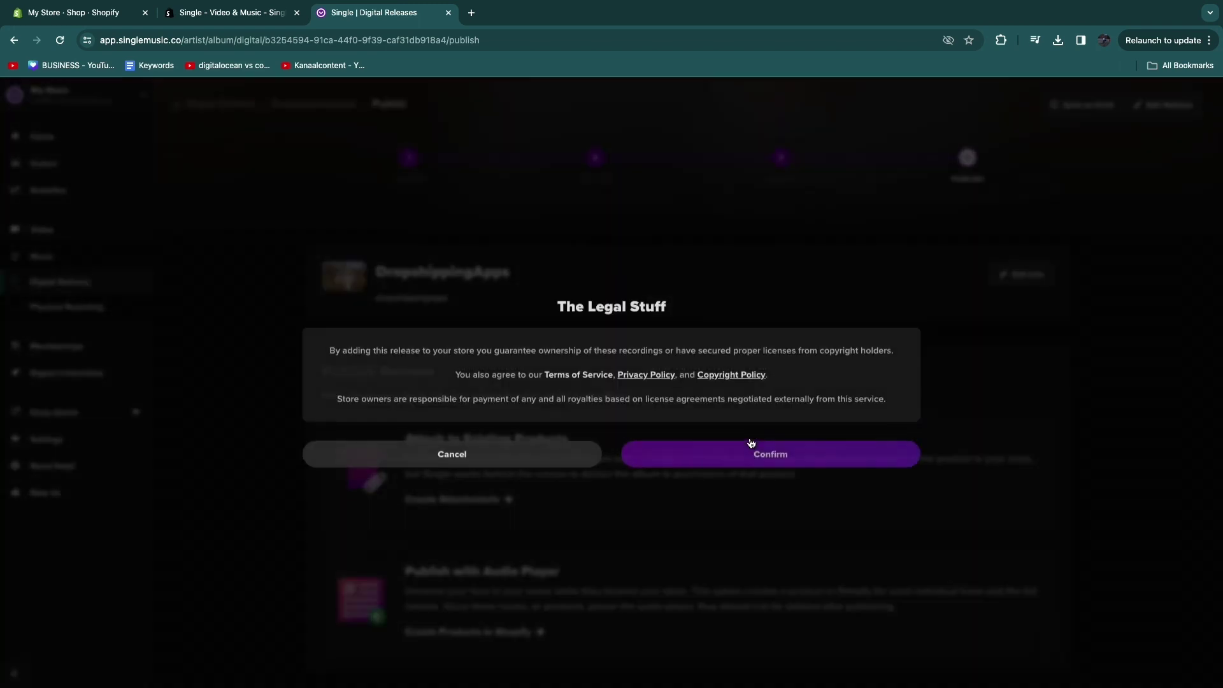
click(745, 451)
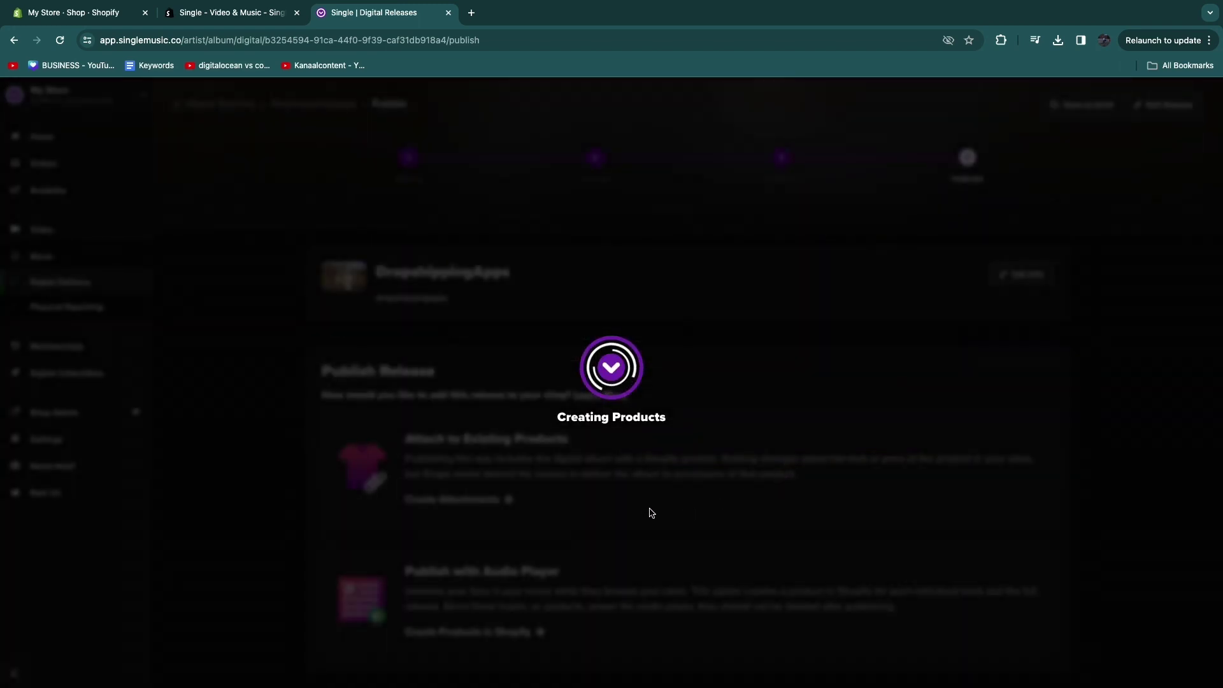
drag(556, 419, 668, 424)
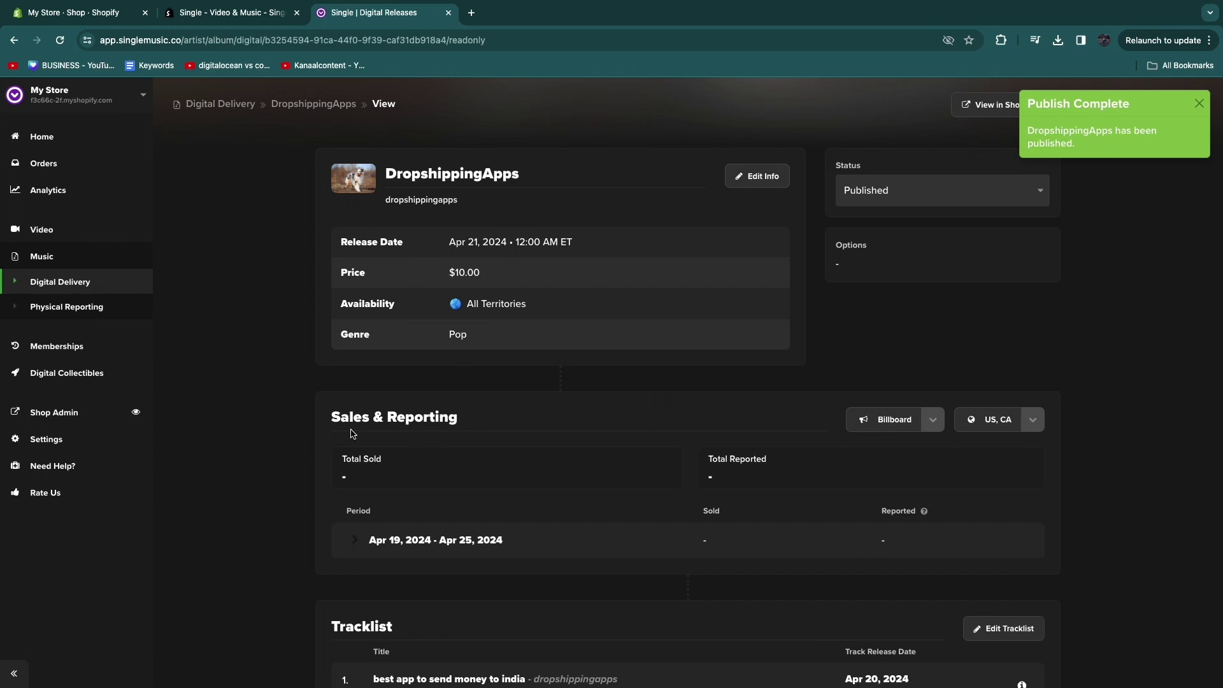
Check the DropshippingApps products in the Shopify admin and preview the album in the storefront
click(86, 14)
click(65, 170)
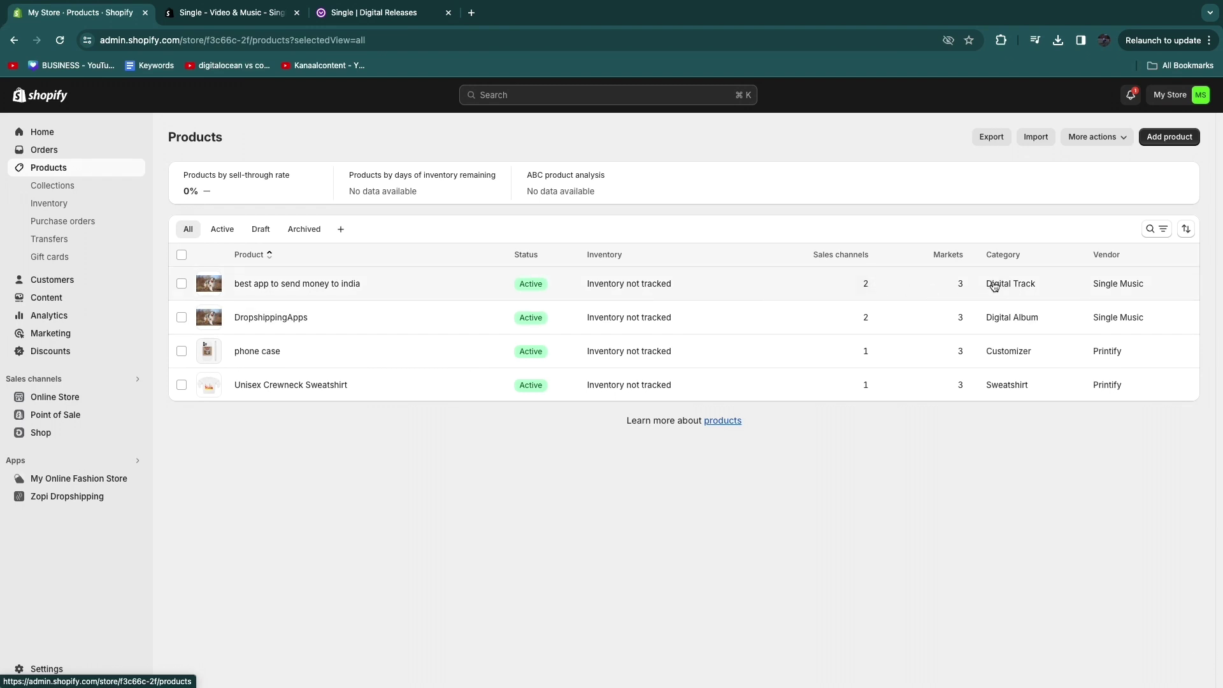
click(322, 317)
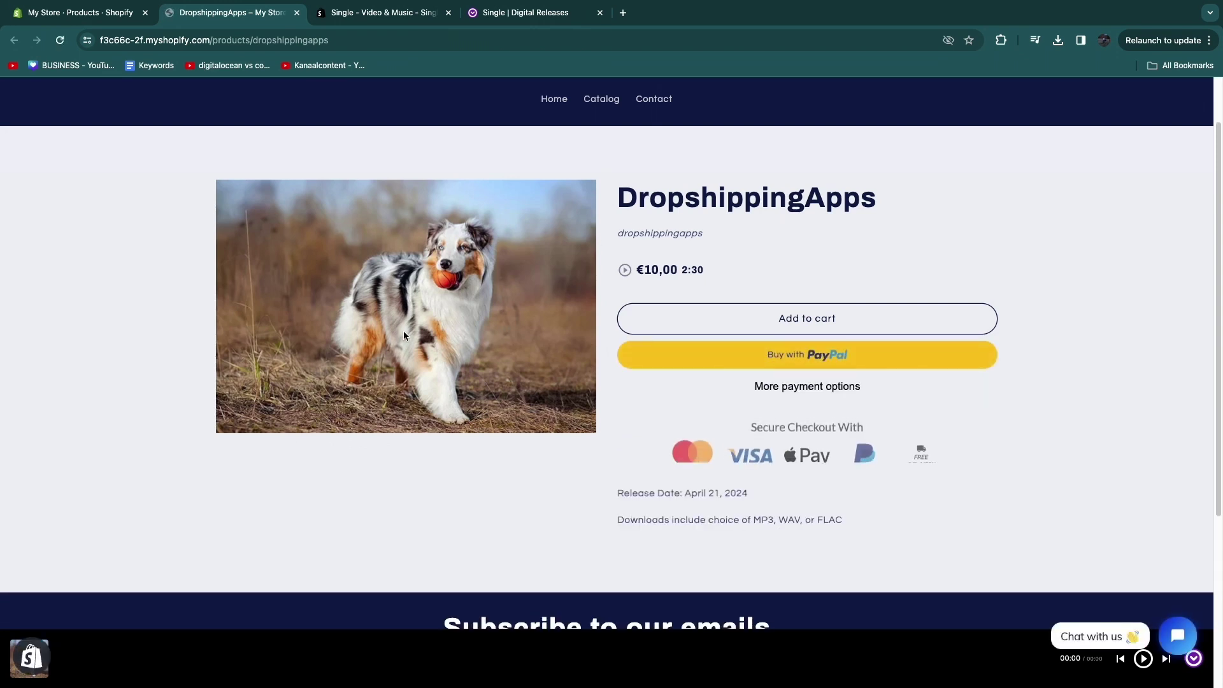
Play the DropshippingApps track in the storefront audio player and check its €0,99 price
drag(606, 199, 876, 199)
click(610, 269)
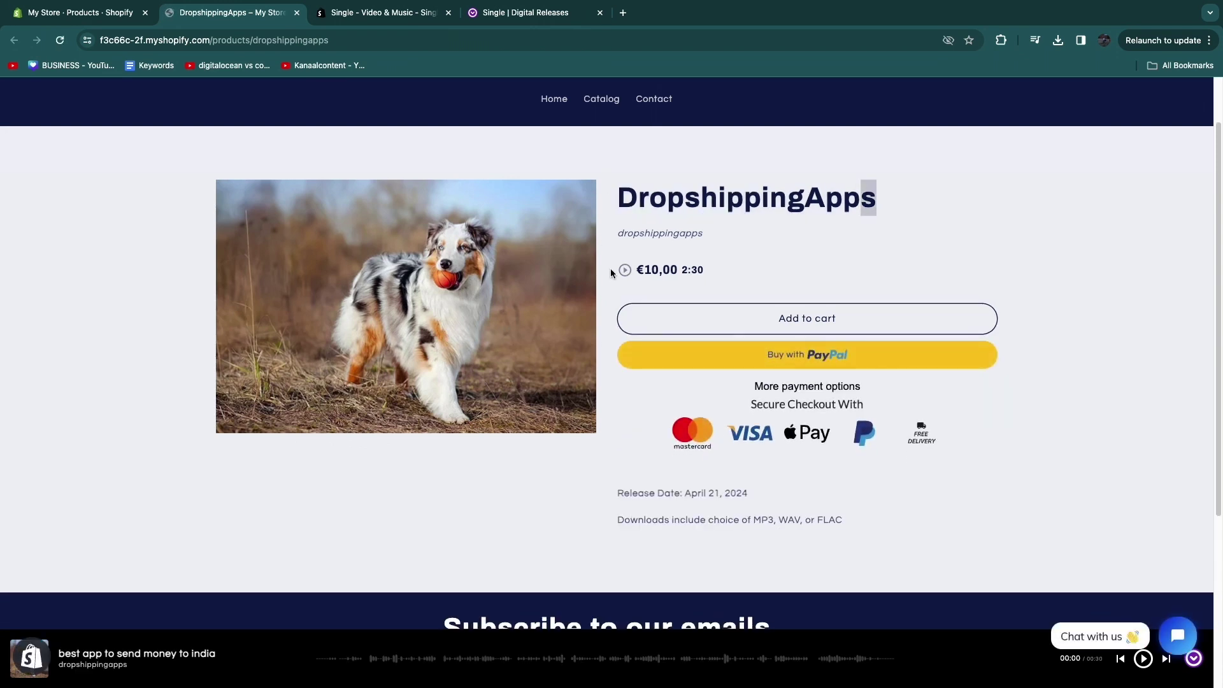
click(625, 272)
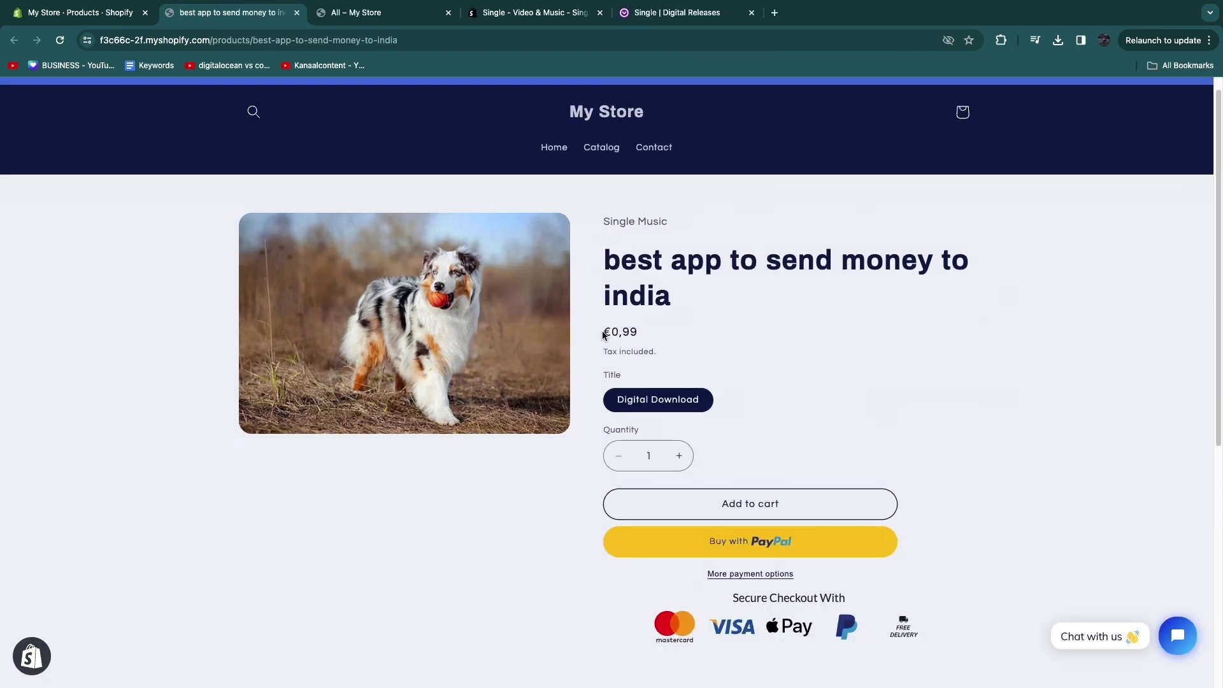
drag(603, 336, 638, 335)
Close the track's product page and return to the published Single release page
click(297, 15)
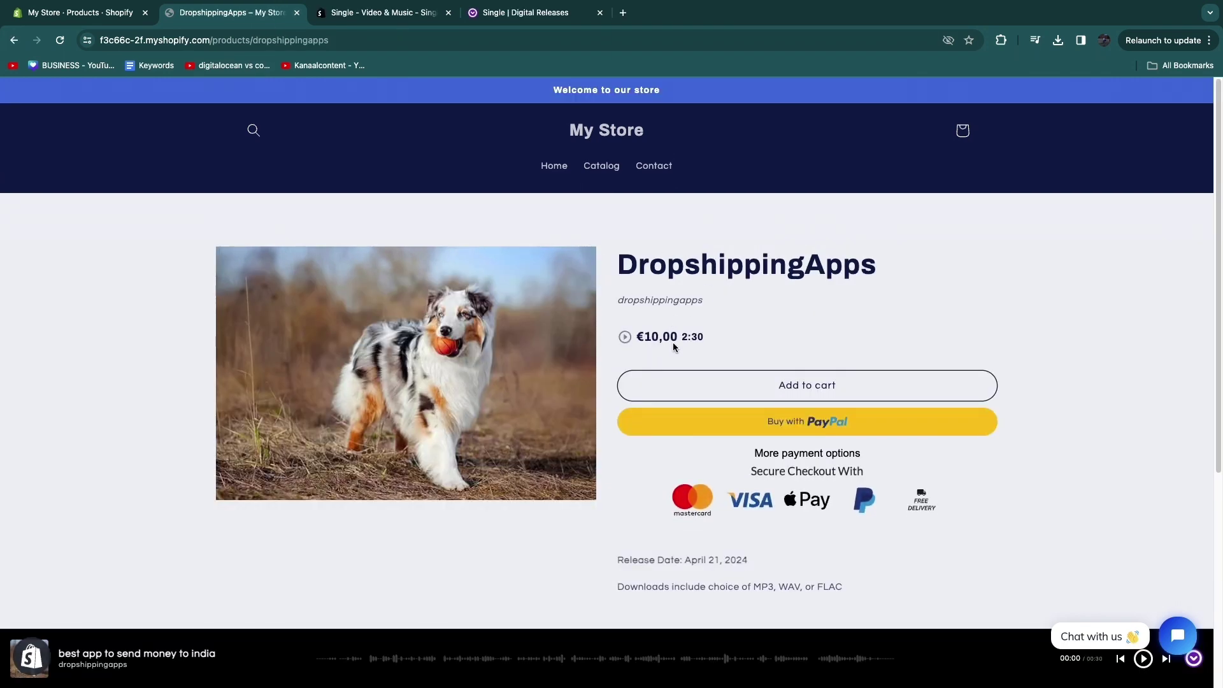
scroll(659, 363, down, 2)
scroll(502, 482, up, 2)
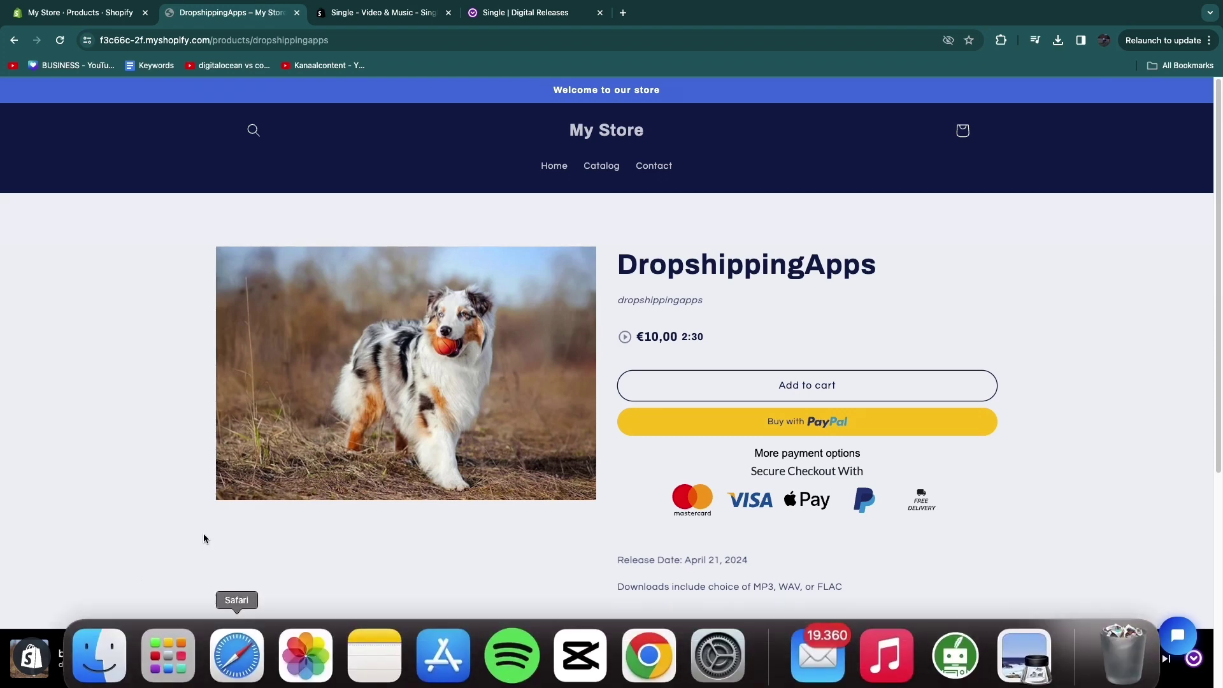
scroll(559, 650, down, 5)
scroll(573, 669, up, 5)
scroll(764, 672, down, 2)
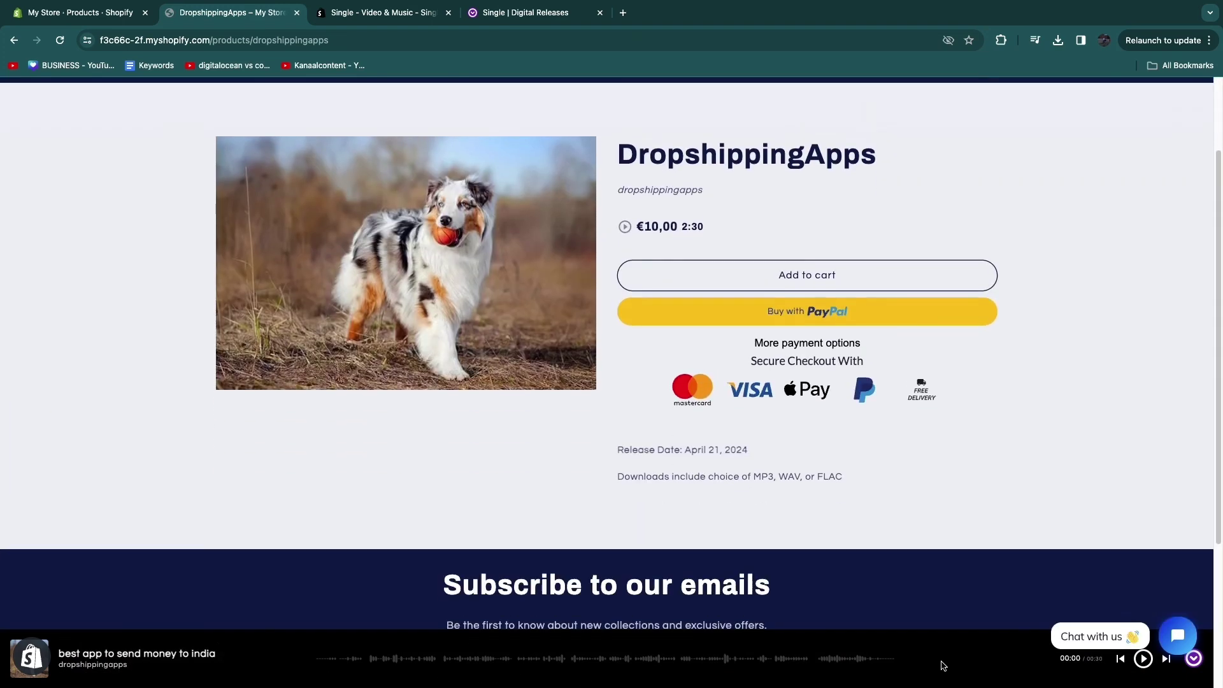
scroll(851, 558, up, 1)
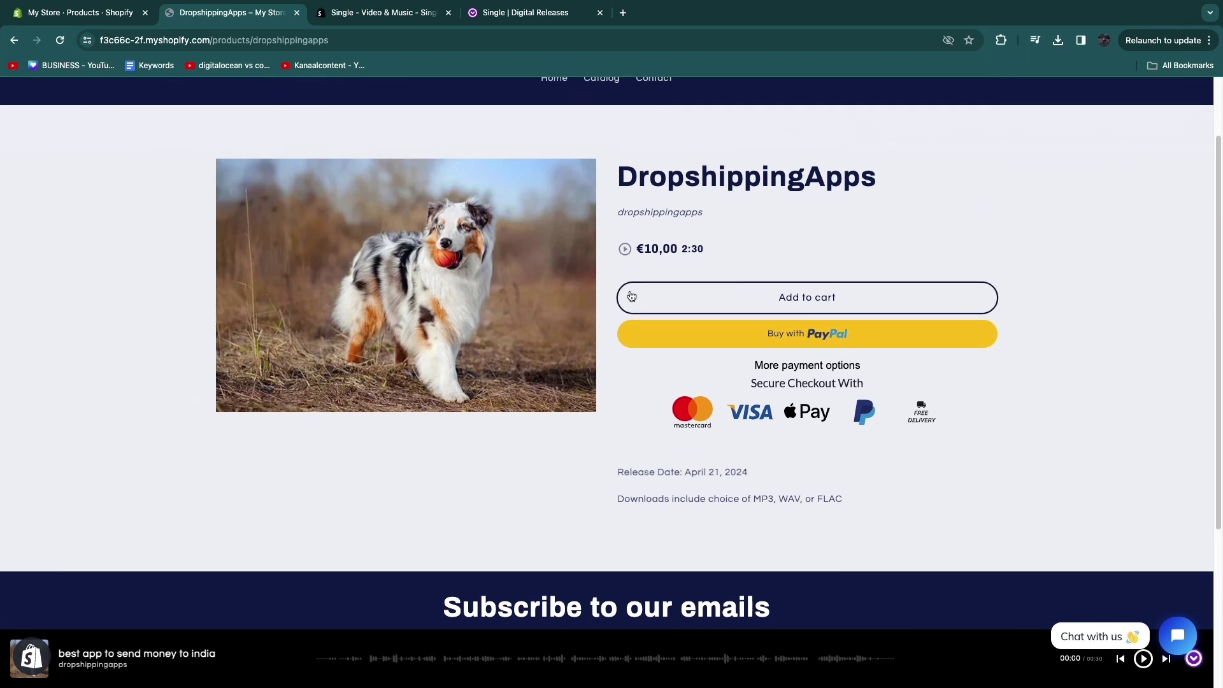
scroll(630, 299, up, 2)
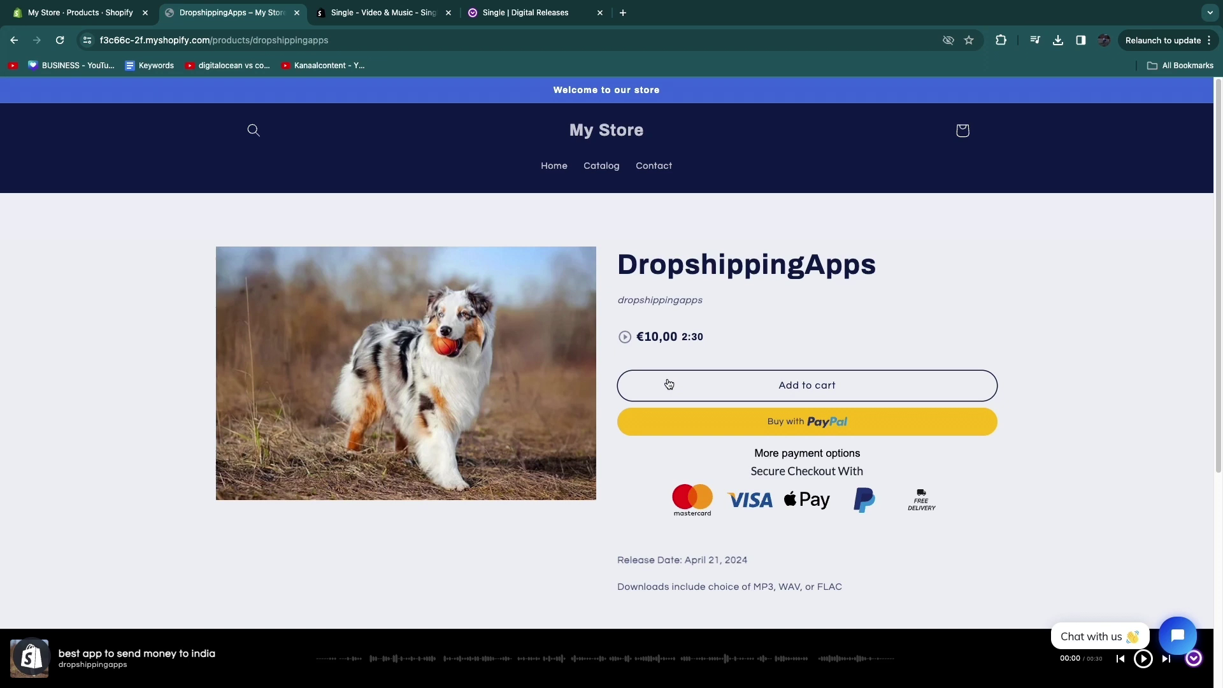
key(ctrl+Tab)
key(ctrl+Tab)
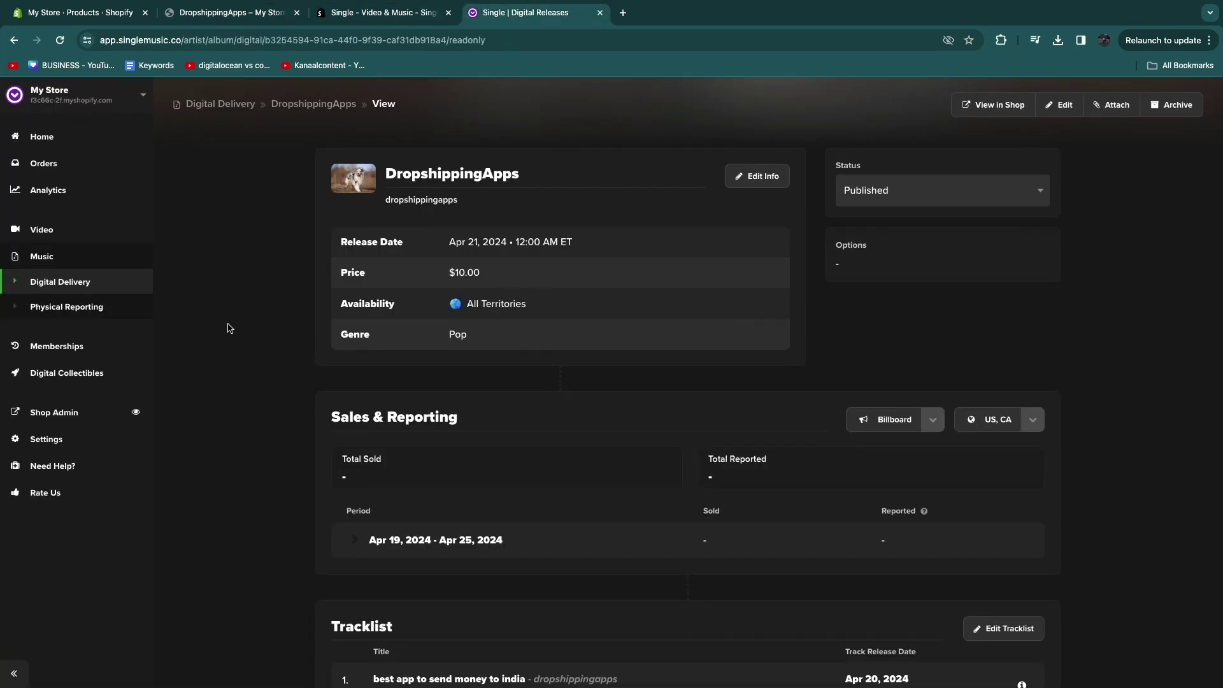
scroll(230, 328, down, 2)
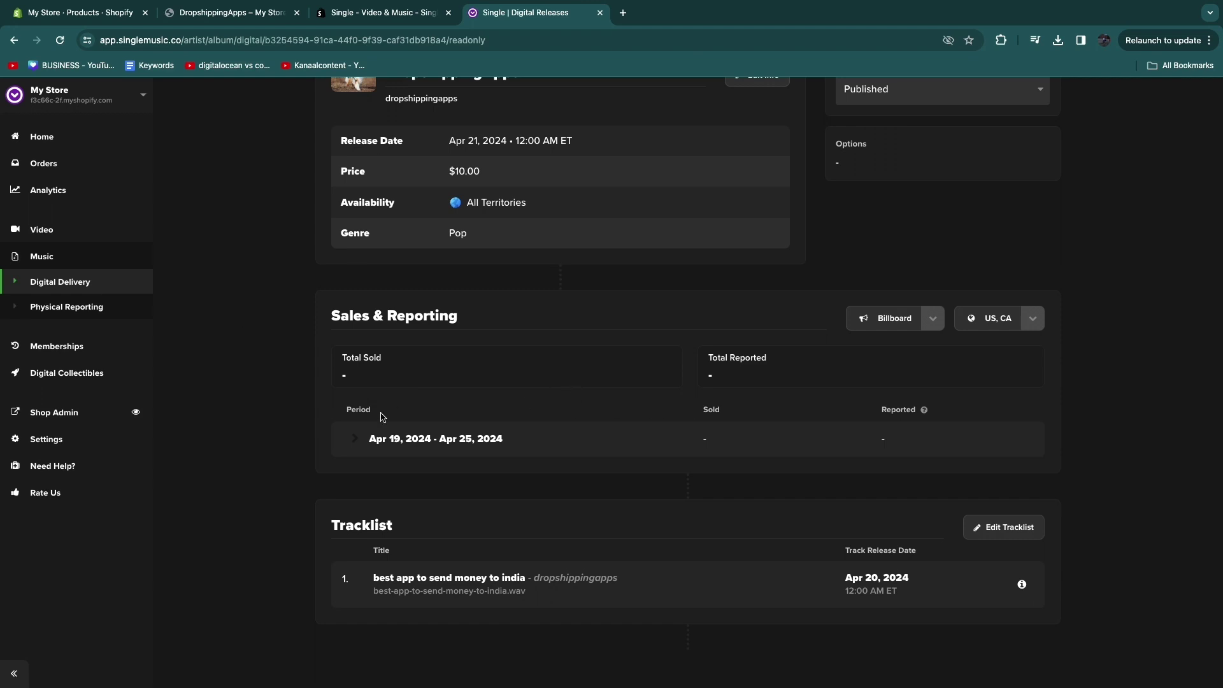
scroll(541, 516, up, 3)
click(383, 12)
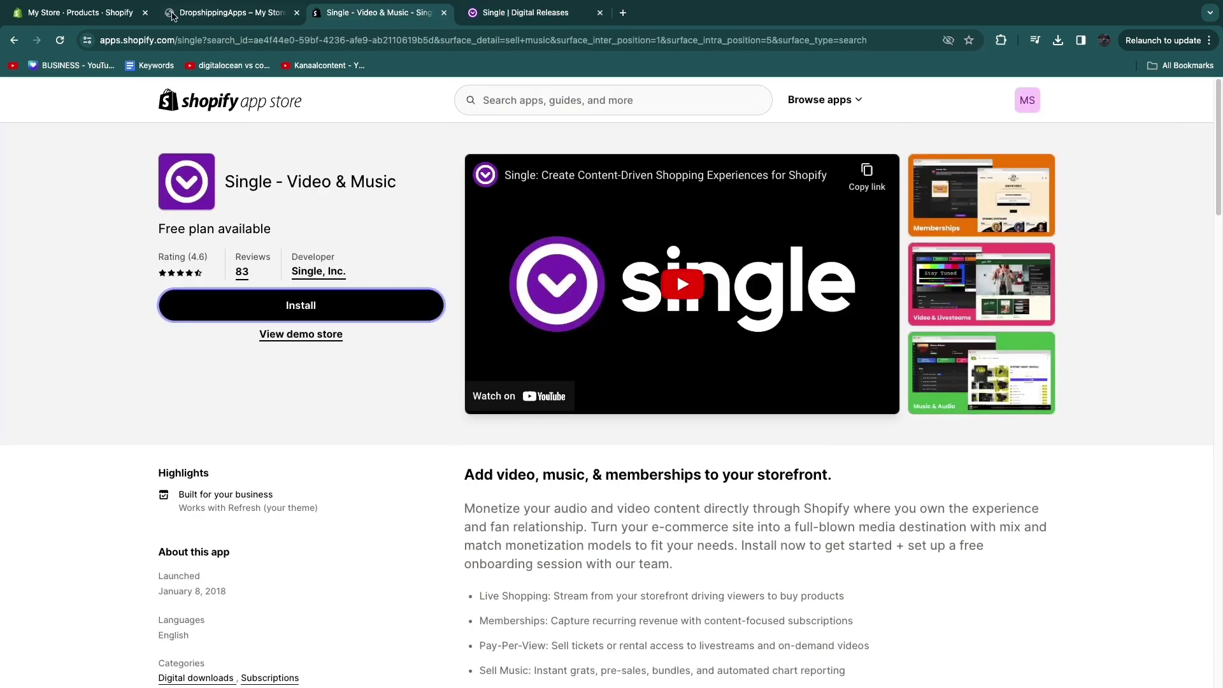
click(215, 16)
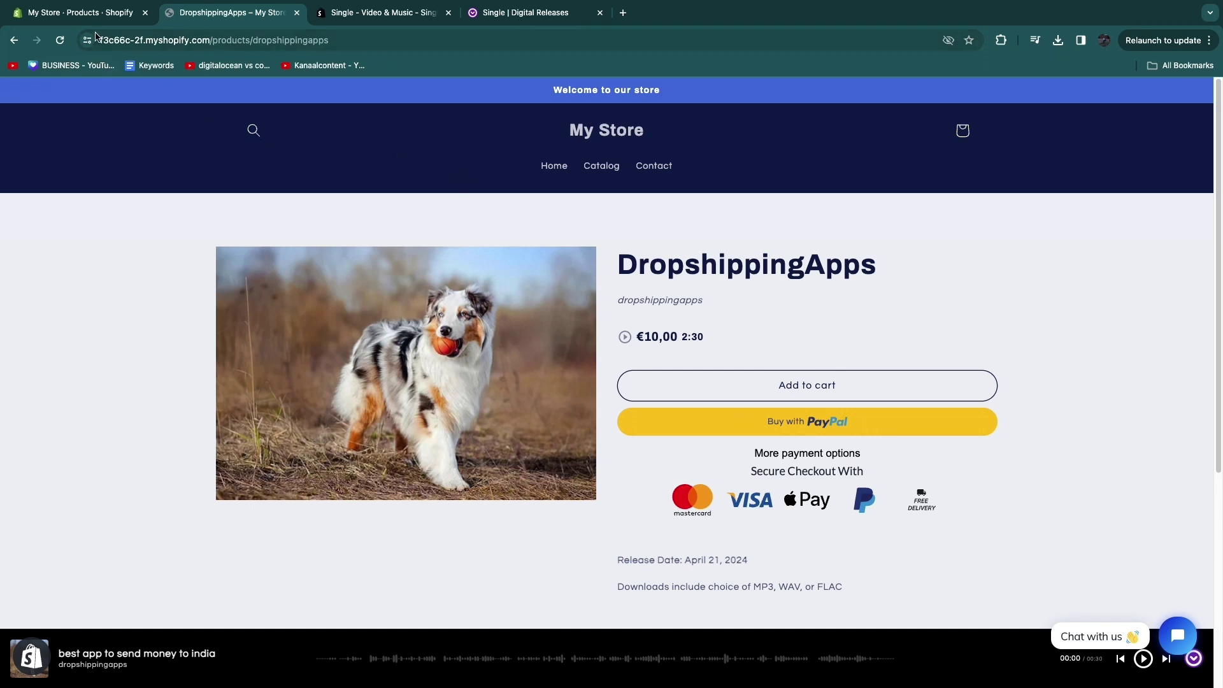
click(96, 11)
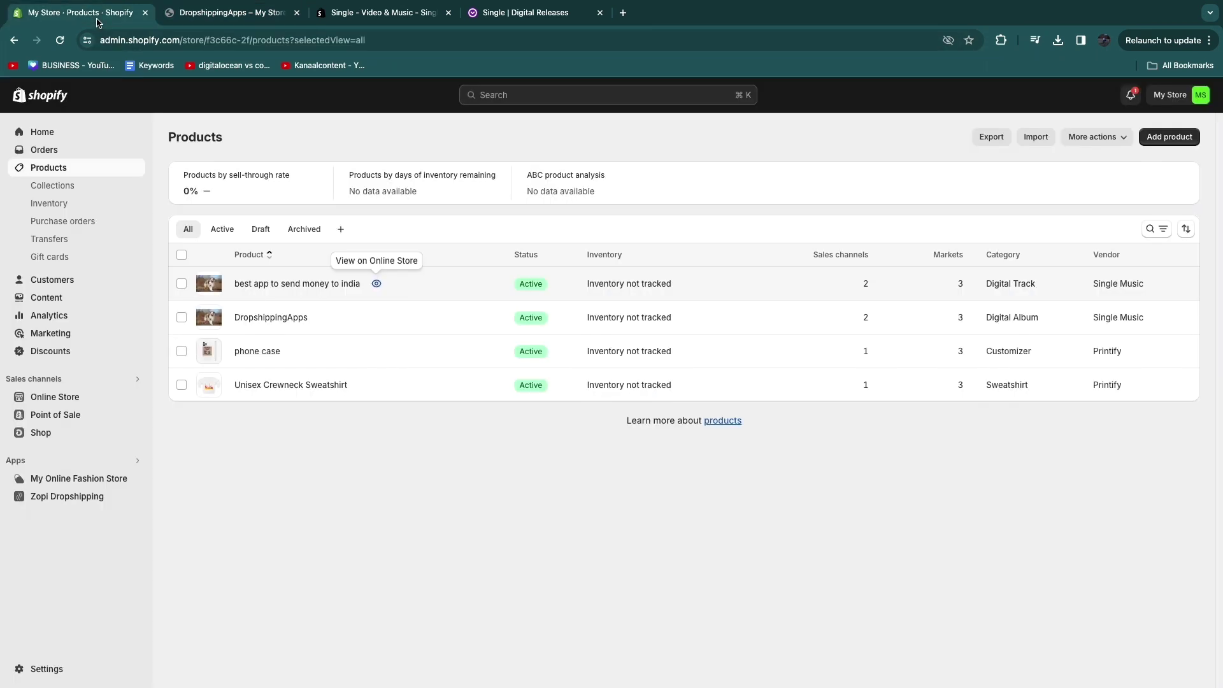
click(55, 396)
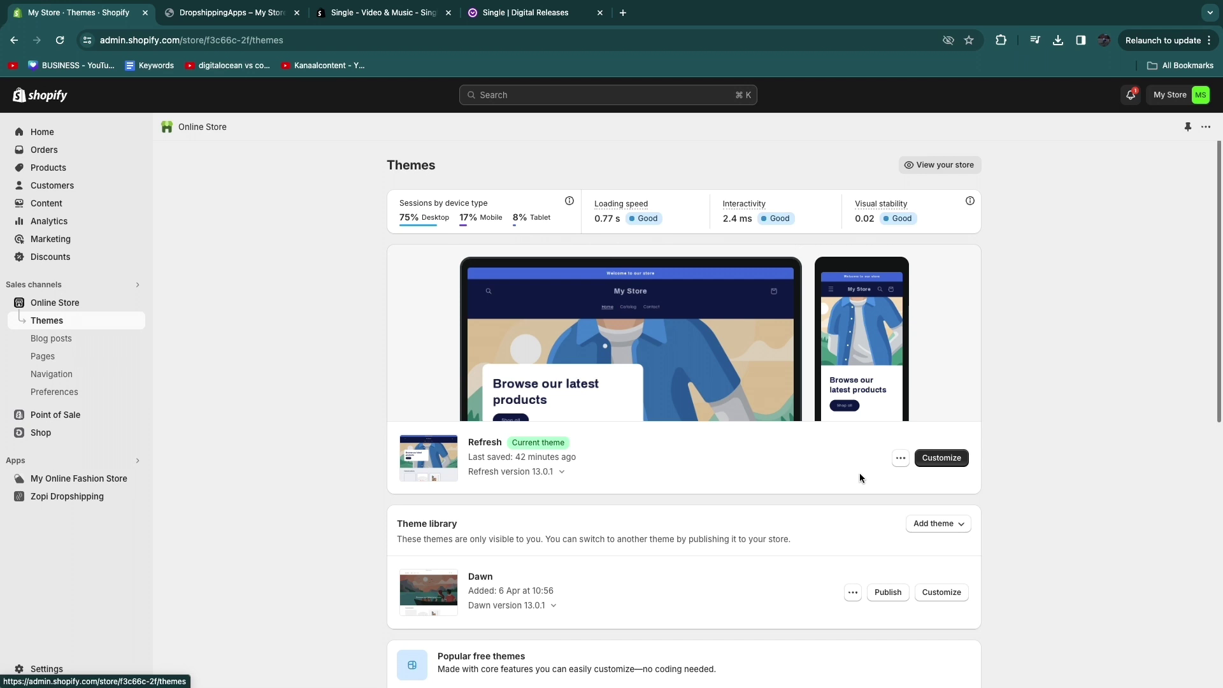
scroll(860, 414, down, 2)
scroll(828, 357, up, 2)
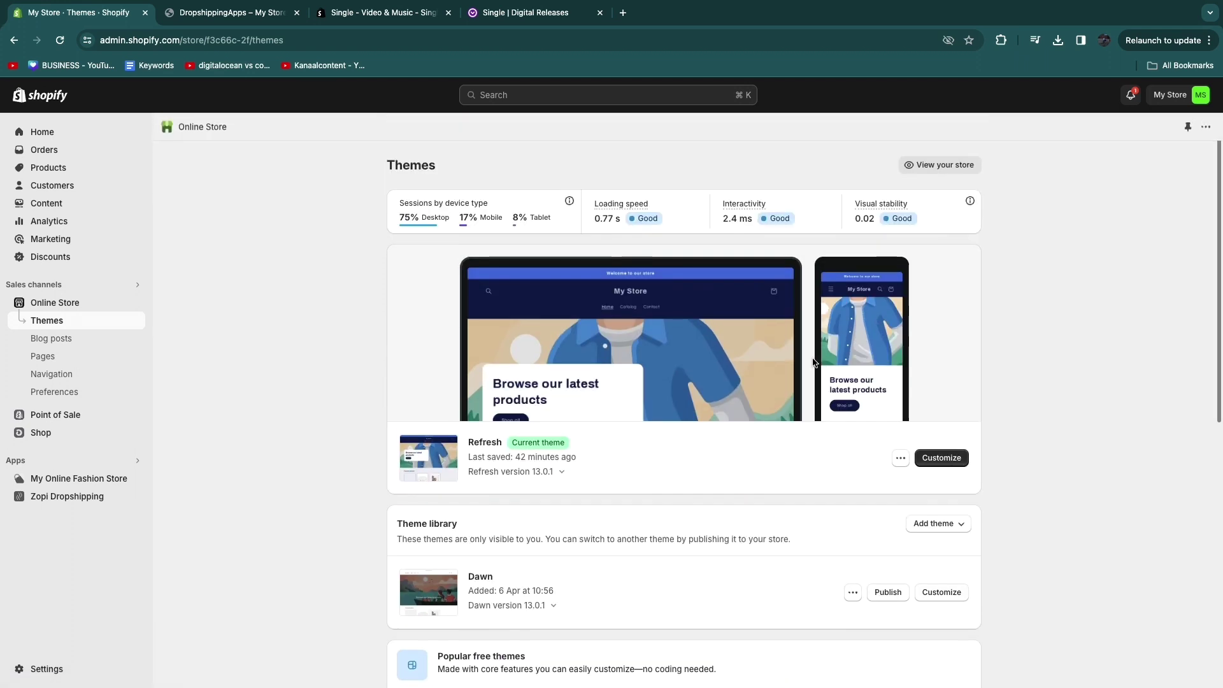
key(super+4)
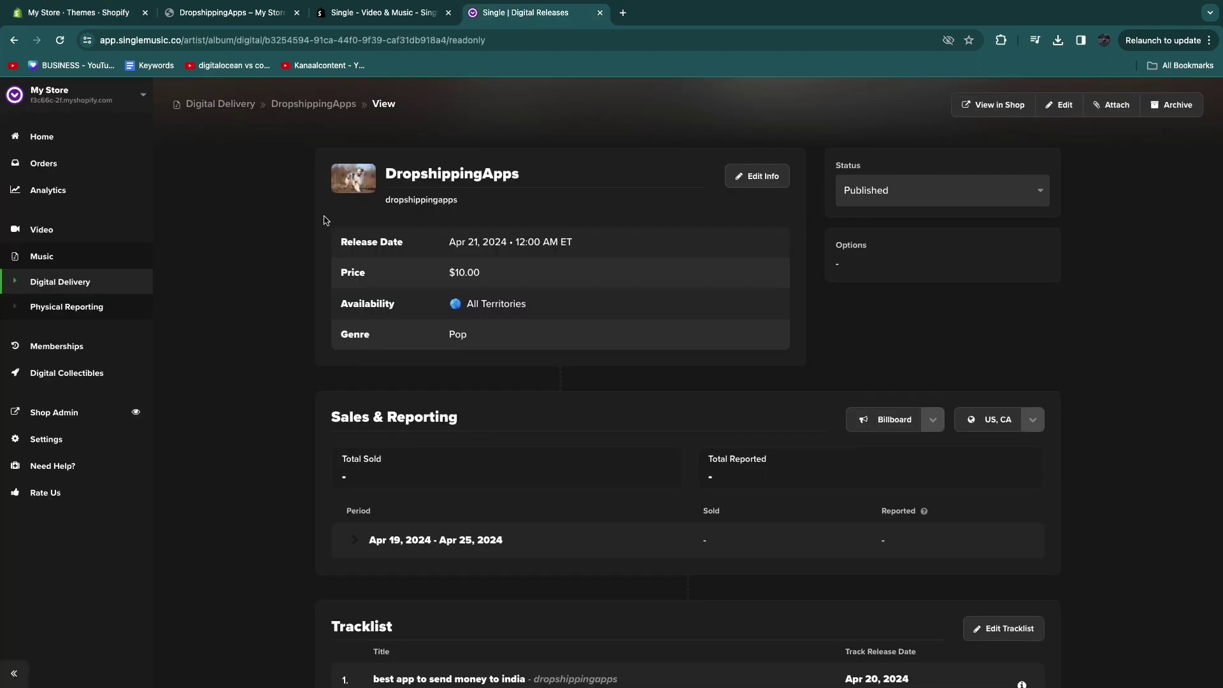